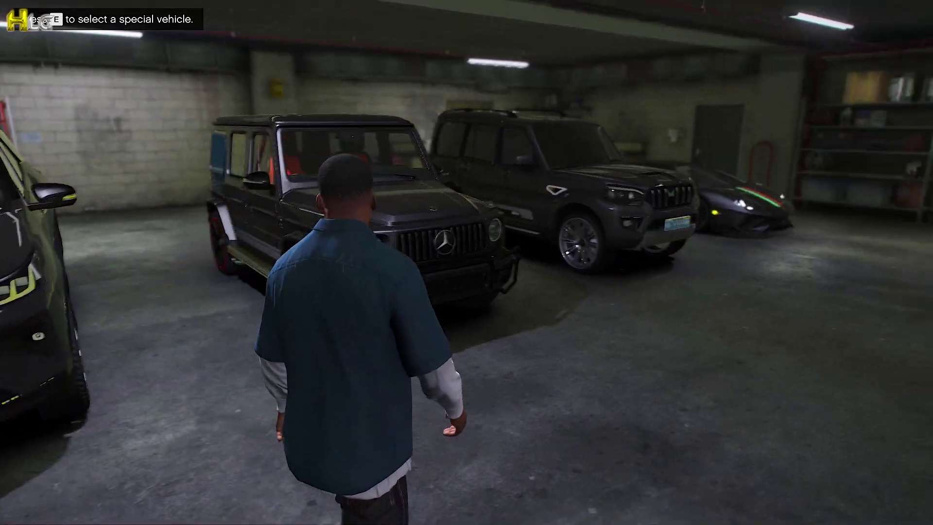
key(w)
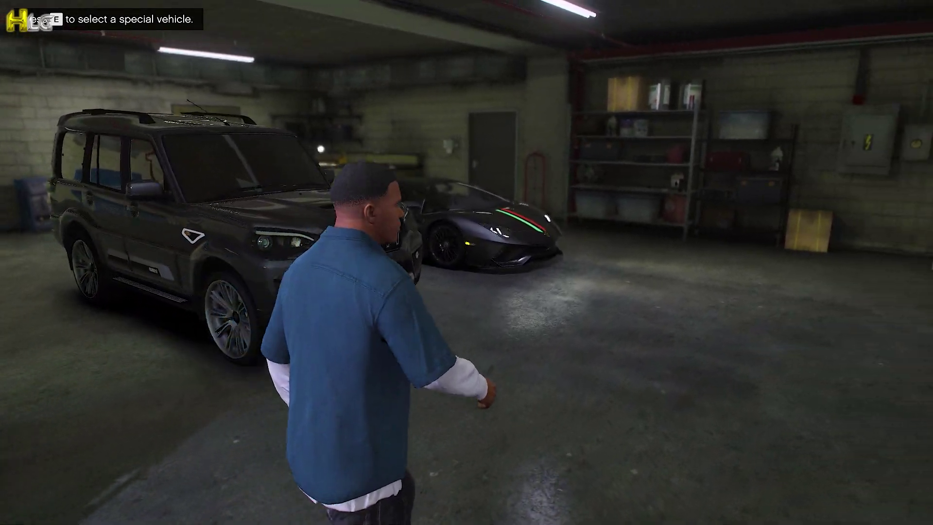
key(w)
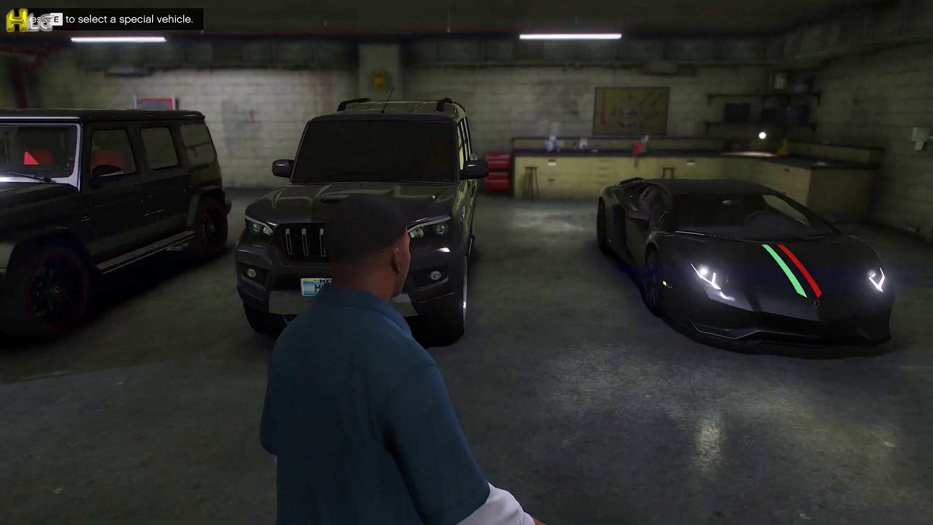
key(w)
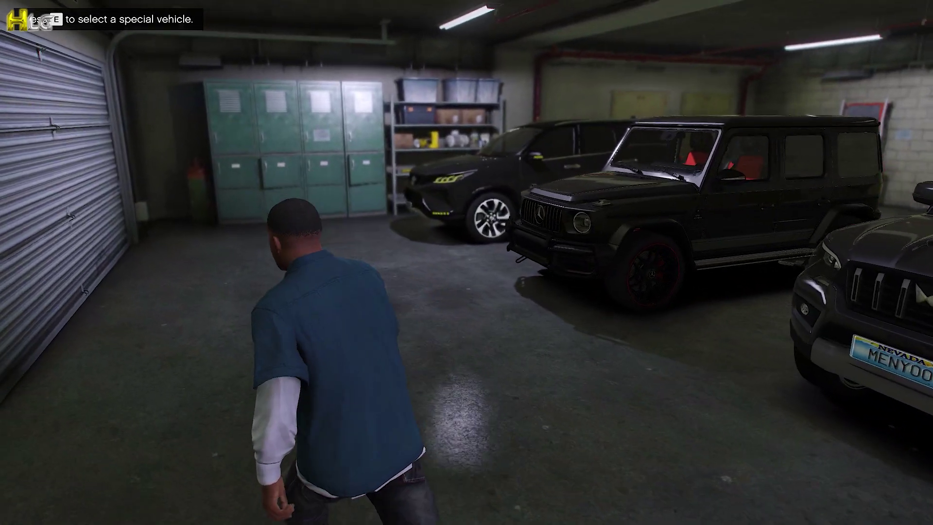
key(w)
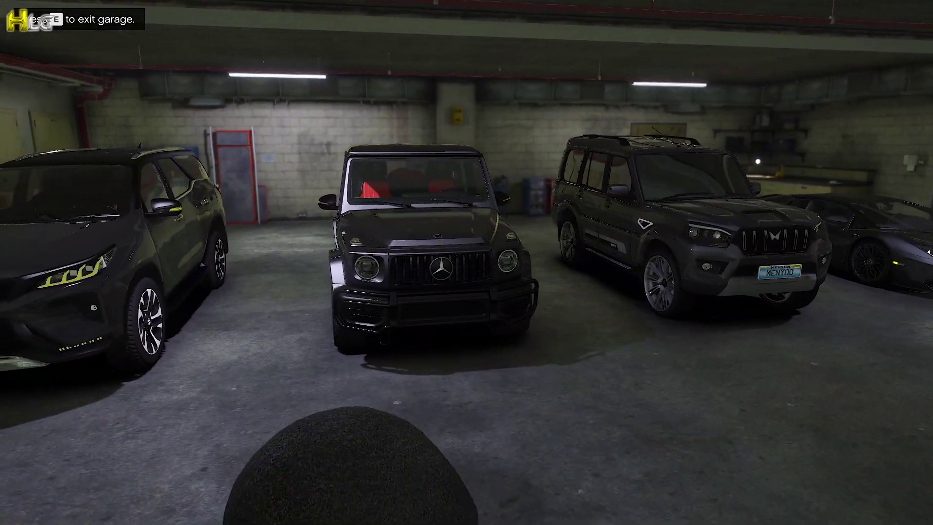
key(w)
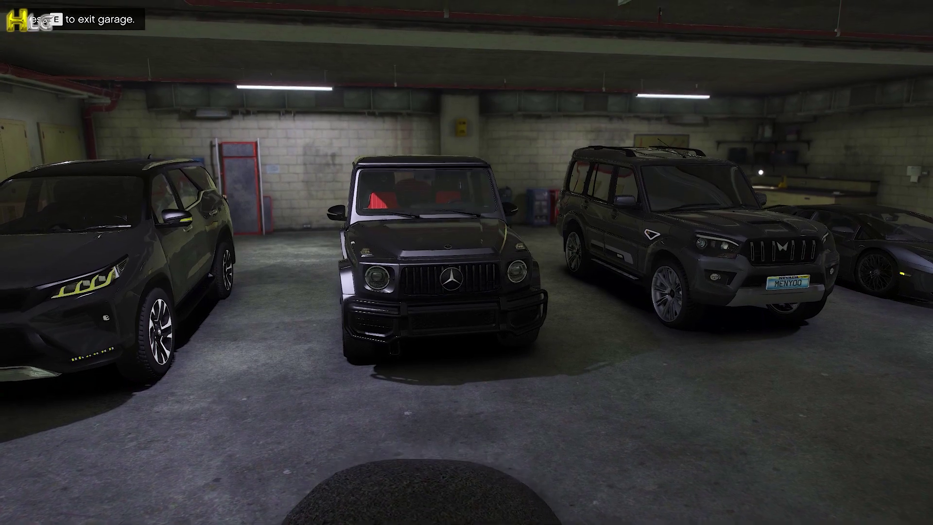
key(w)
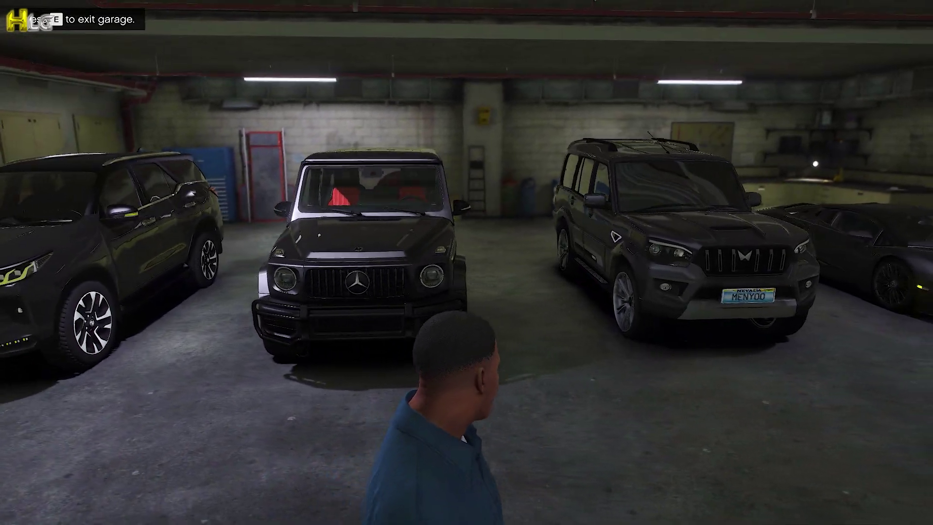
Switch to OBS Studio and inspect the Display Capture source in the current scene
key(alt+Tab)
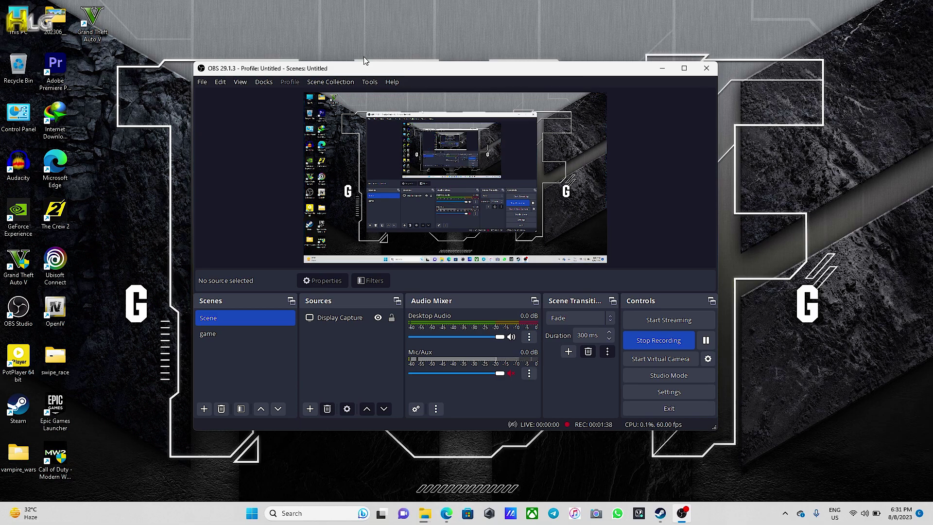
drag(377, 62, 413, 83)
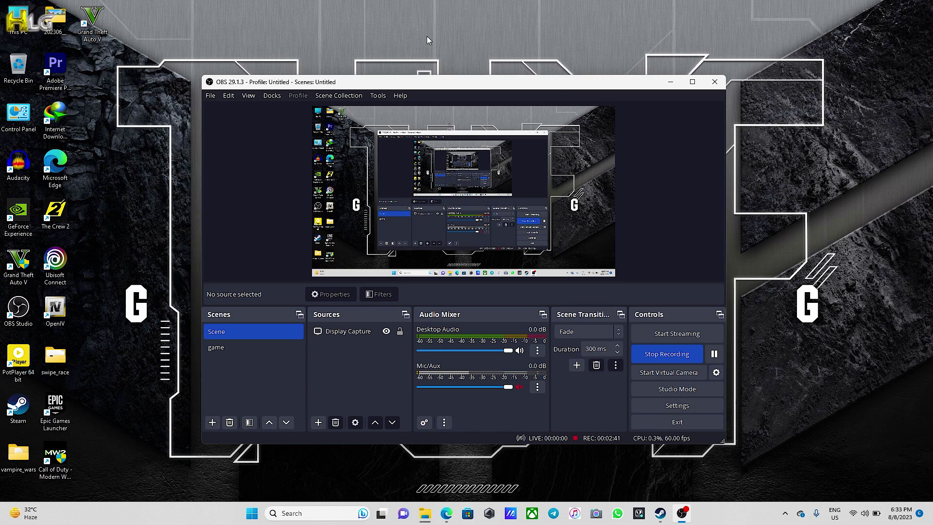
drag(476, 84, 480, 80)
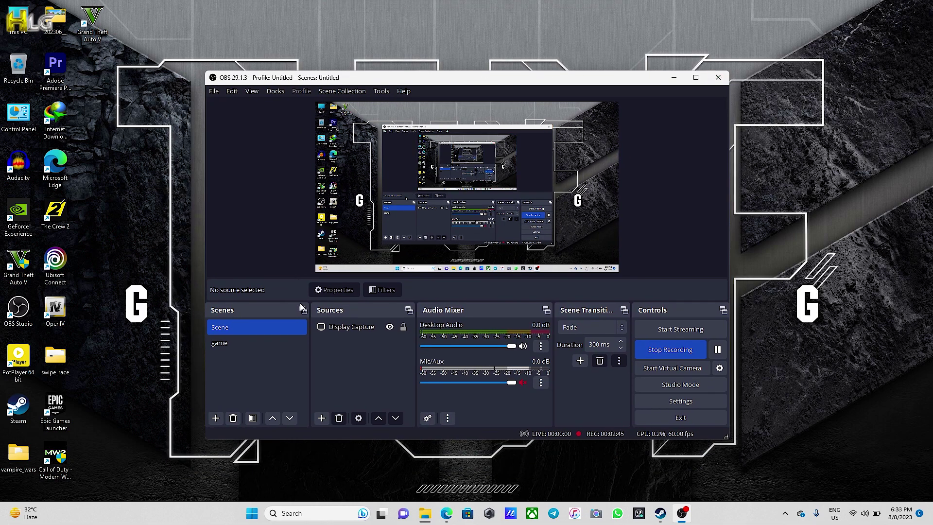
click(361, 327)
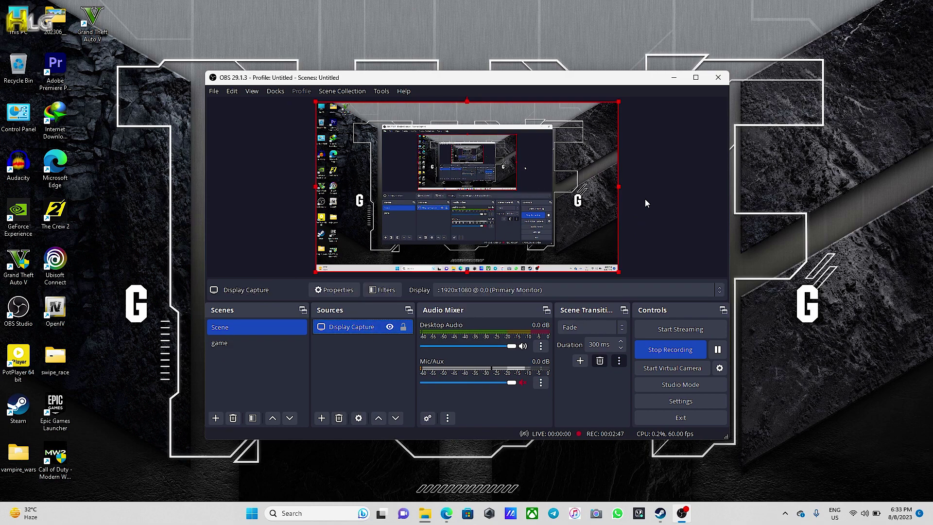
click(653, 187)
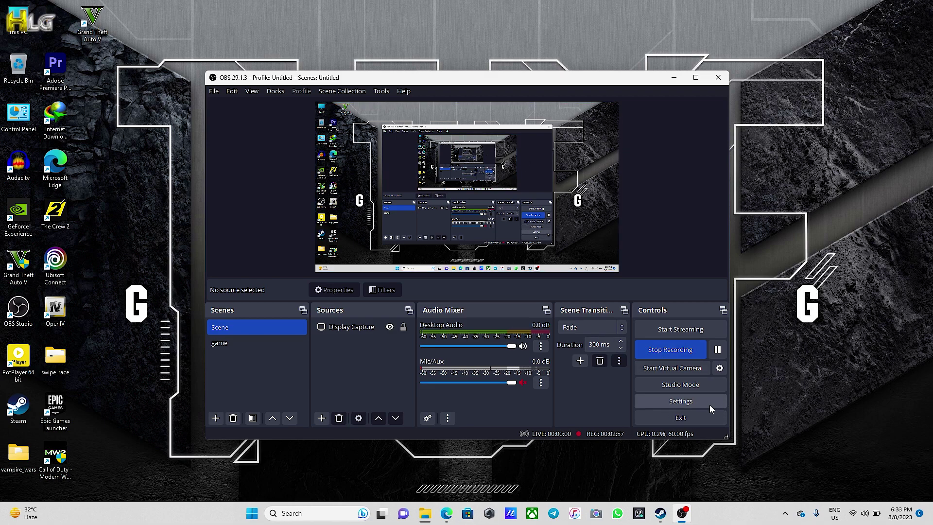
Review the streaming and recording options in the OBS output settings and close the settings
click(691, 404)
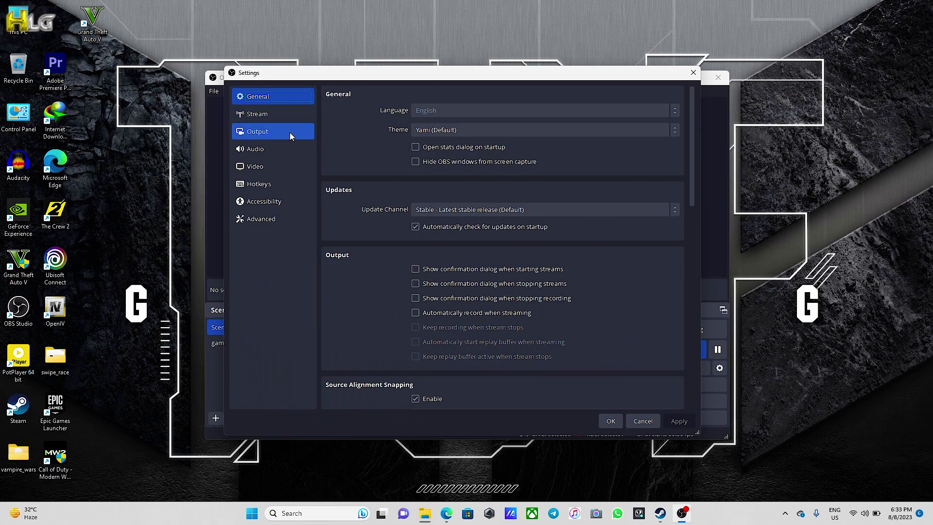
click(295, 130)
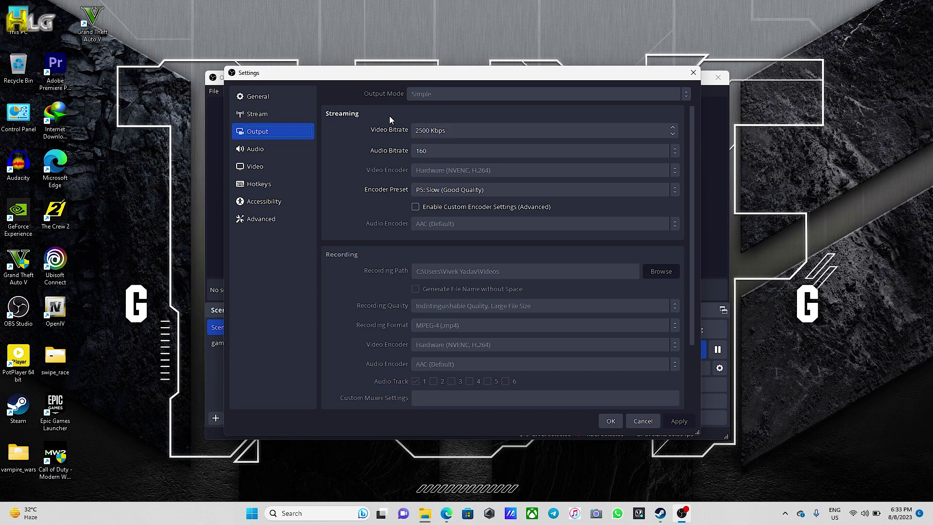
scroll(464, 340, down, 3)
scroll(460, 293, up, 3)
scroll(440, 279, down, 3)
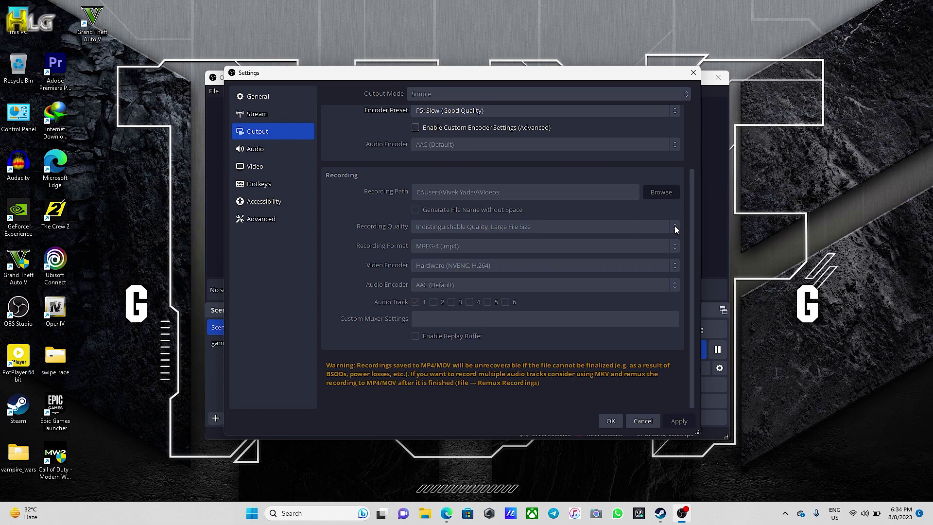
click(610, 422)
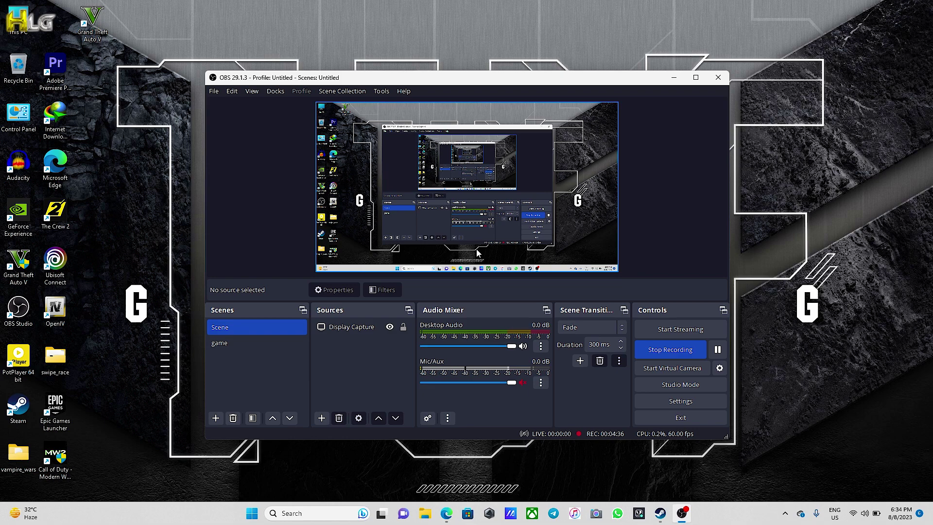
Minimize OBS Studio and bring up the Record options in the GeForce Experience overlay
click(21, 221)
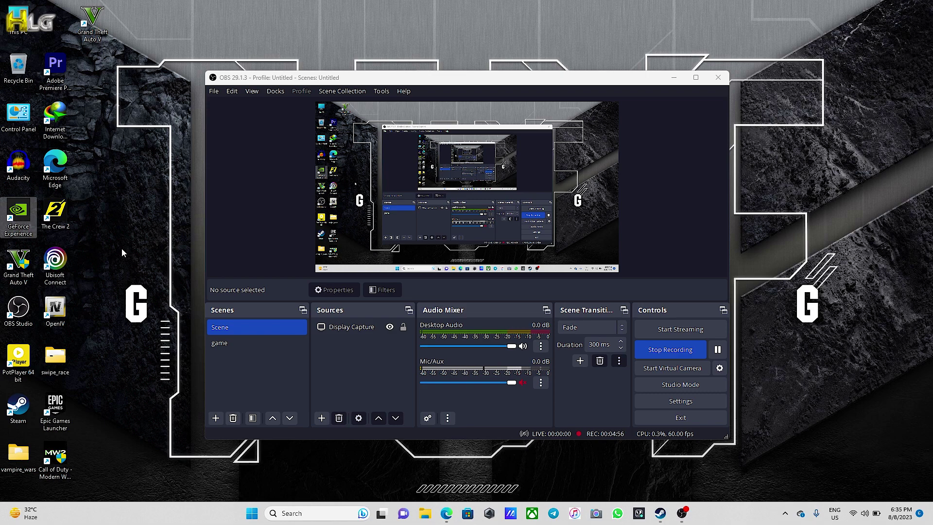
click(673, 78)
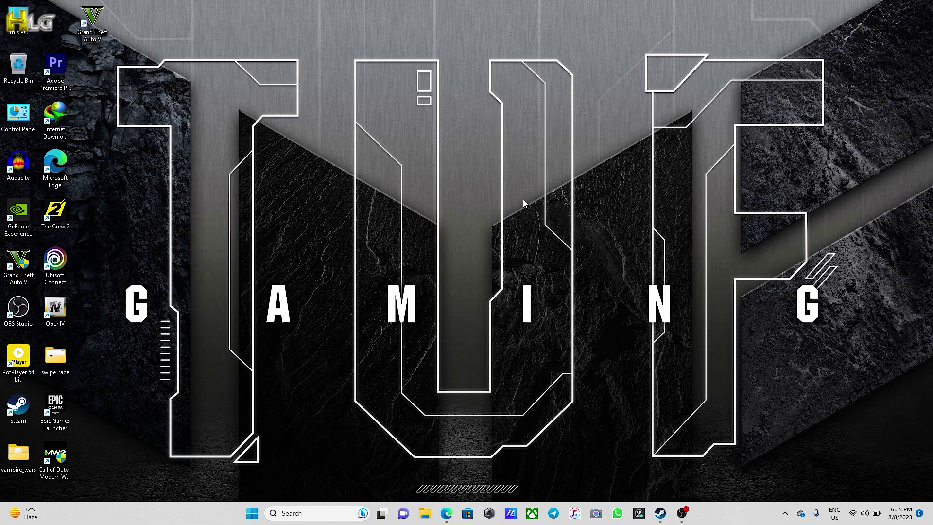
key(alt+z)
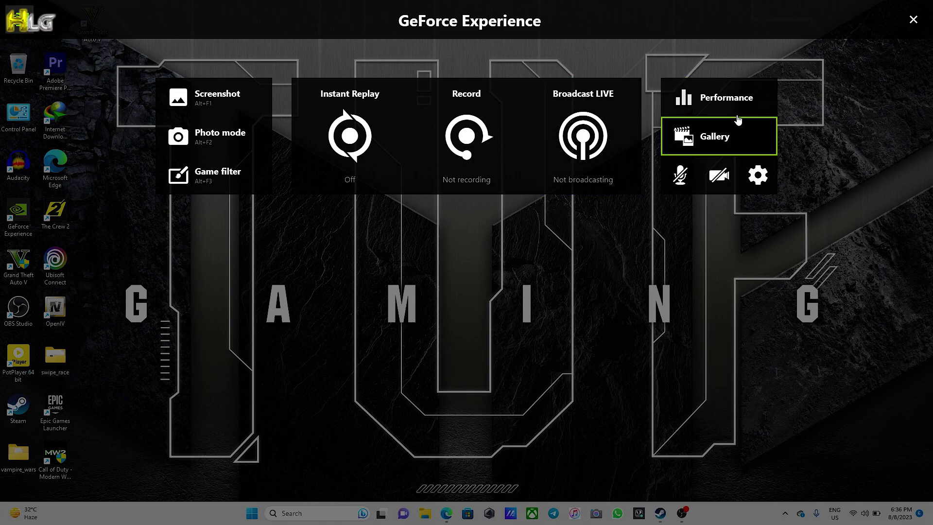
click(476, 147)
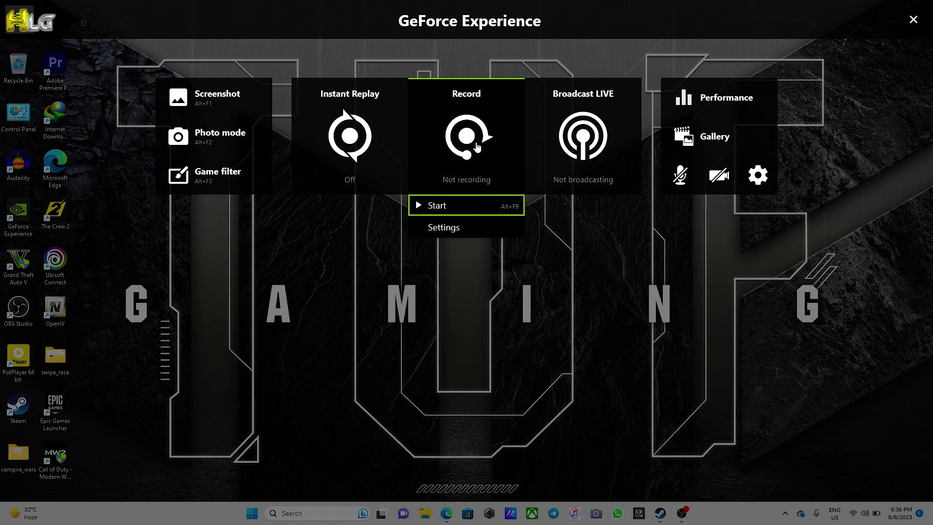
click(490, 210)
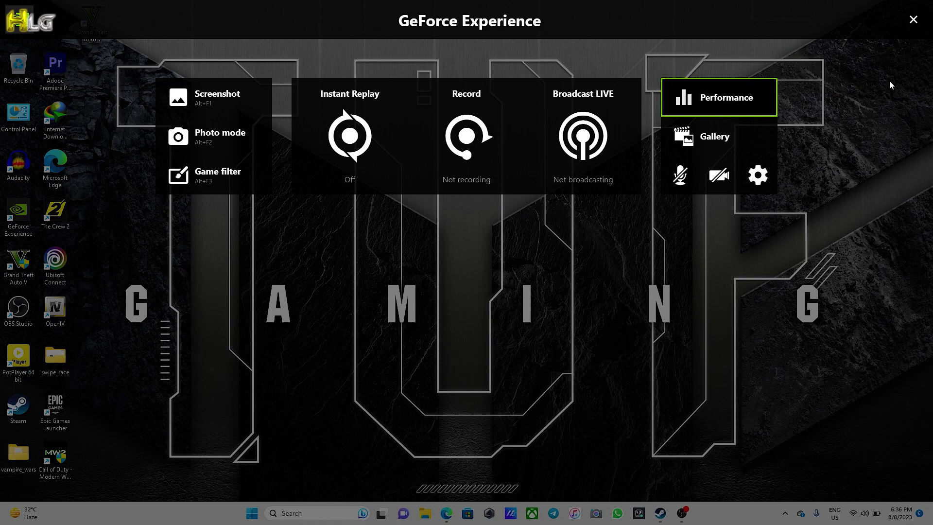
Review the resolution and frame rate choices in the Record video capture settings and save the settings
click(466, 158)
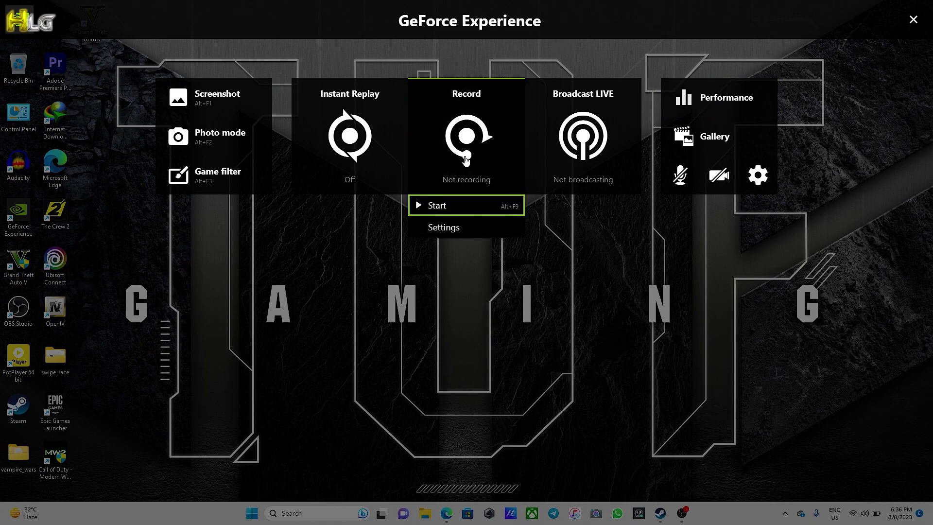
click(454, 232)
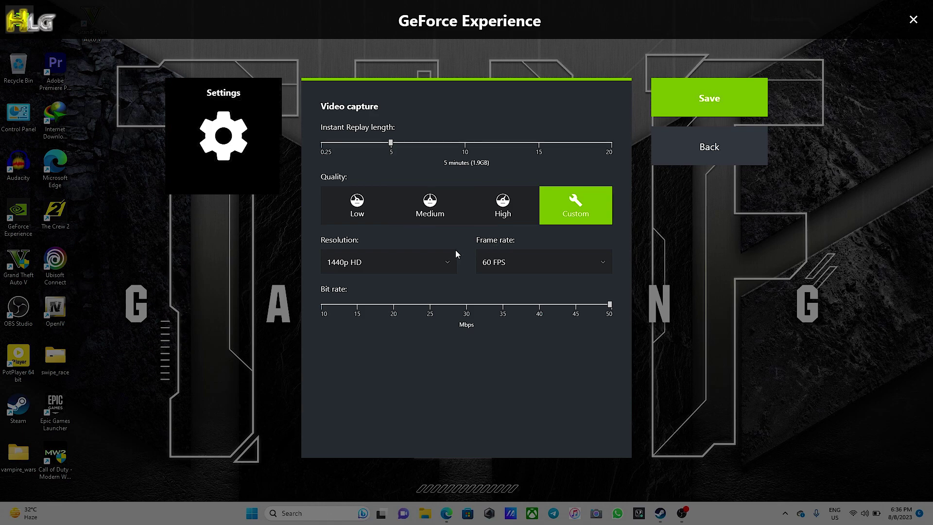
click(445, 262)
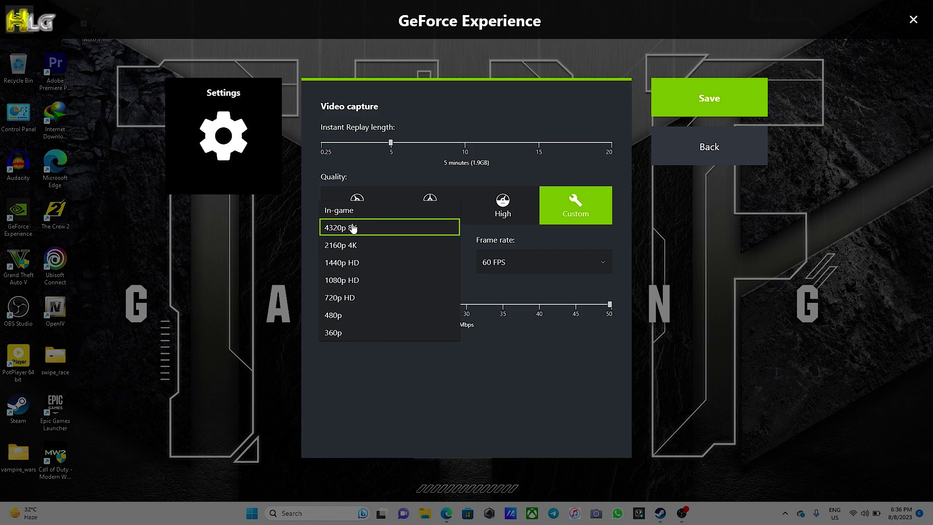
click(561, 261)
click(561, 262)
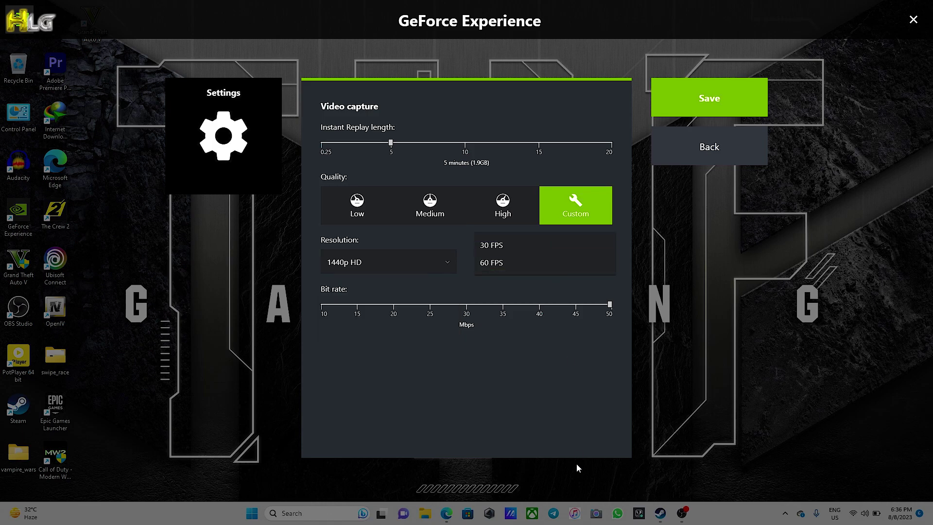
click(559, 414)
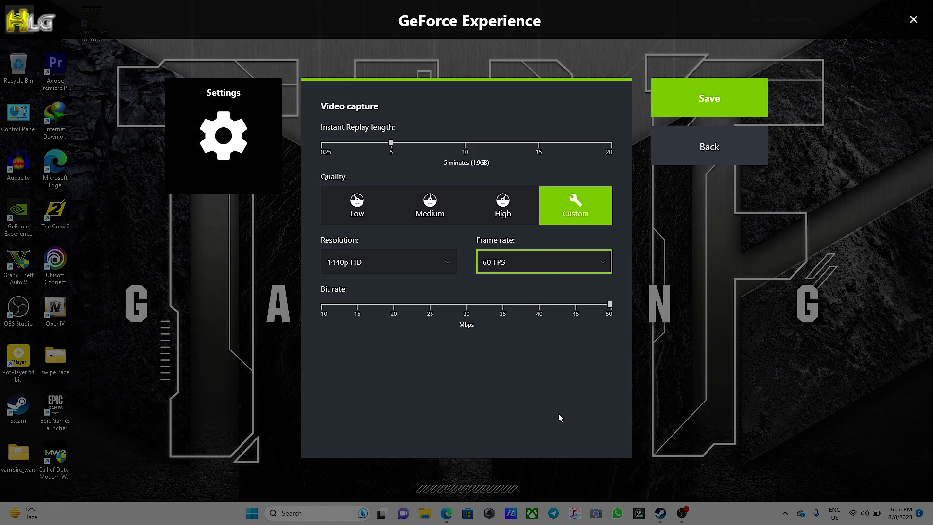
key(shift+Tab)
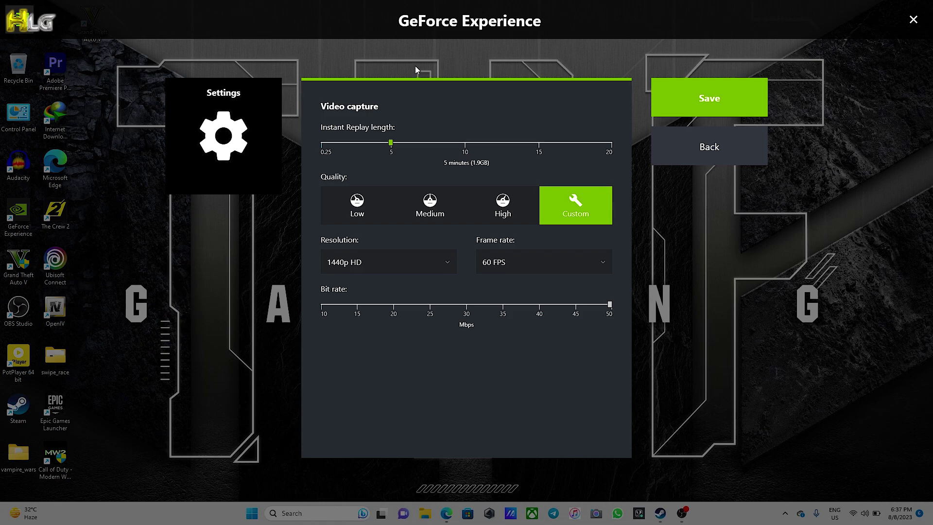
click(688, 102)
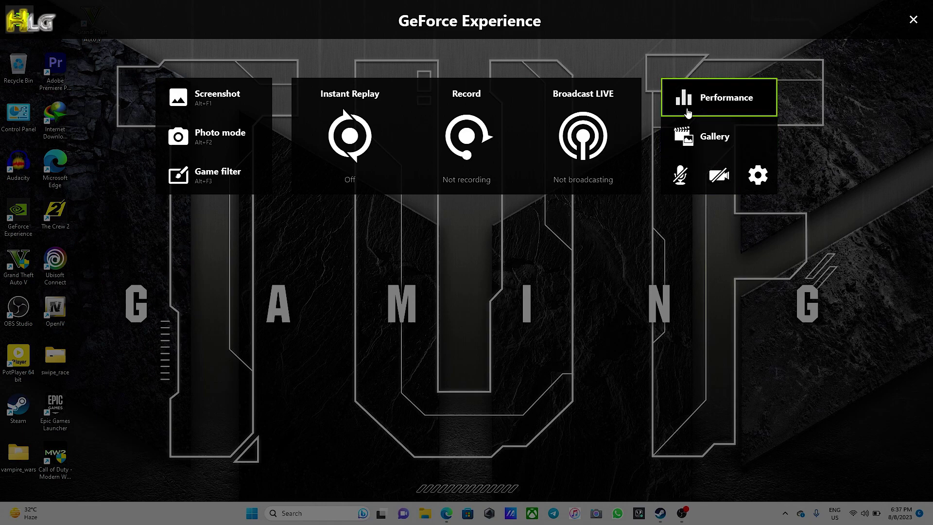
View the GPU performance monitoring readings and return to the main overlay
click(730, 103)
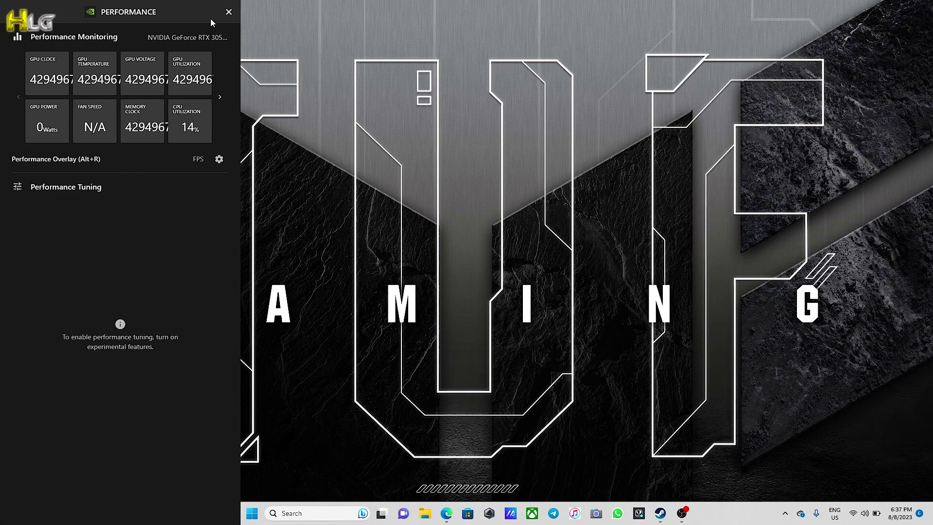
click(229, 12)
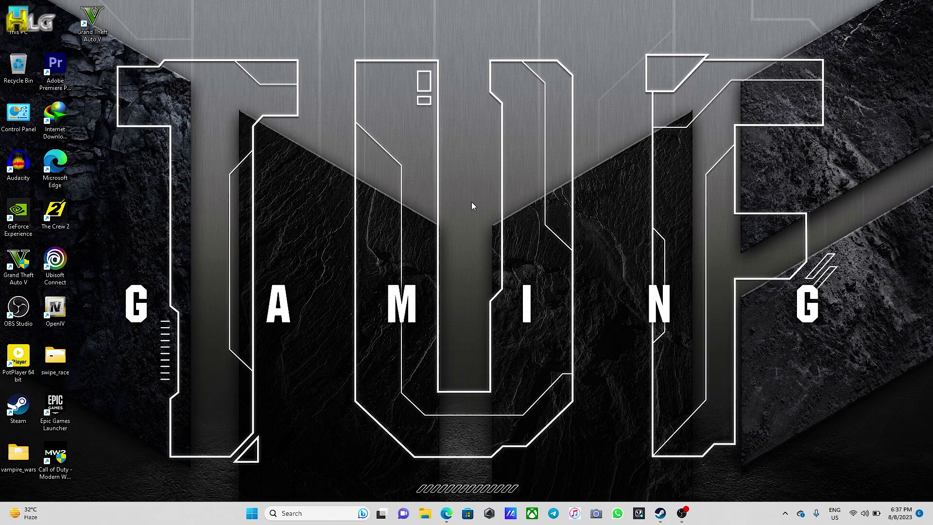
key(alt+z)
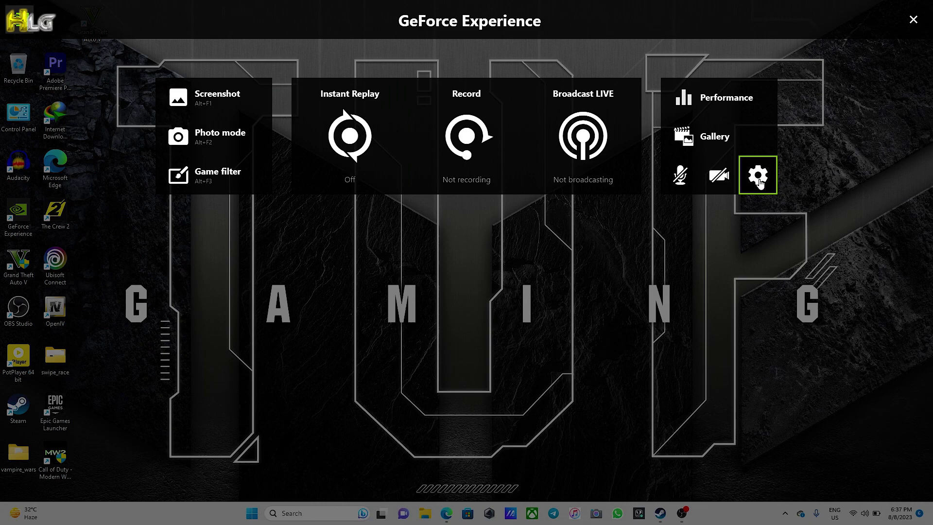
Set the overlay's microphone mode to Always on and switch it back to Off
click(680, 176)
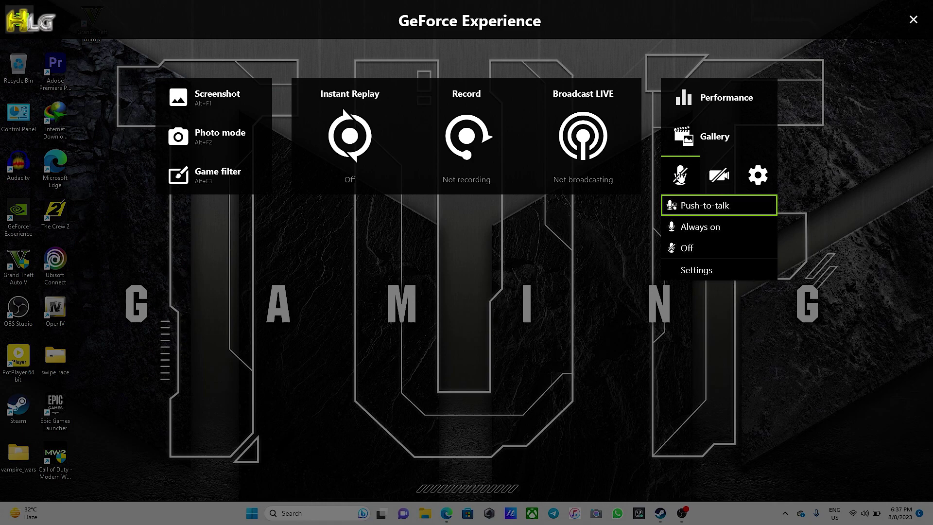
mouse_move(719, 176)
mouse_move(681, 176)
click(691, 227)
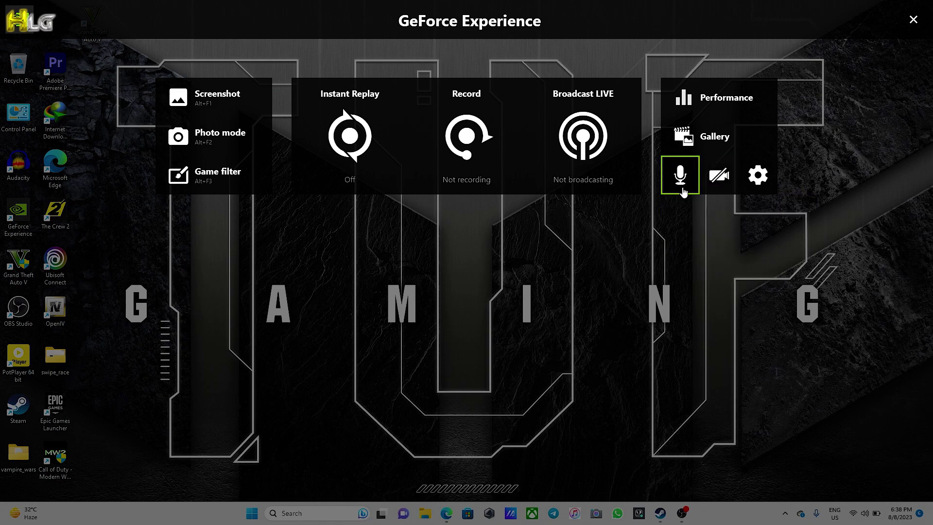
mouse_move(681, 178)
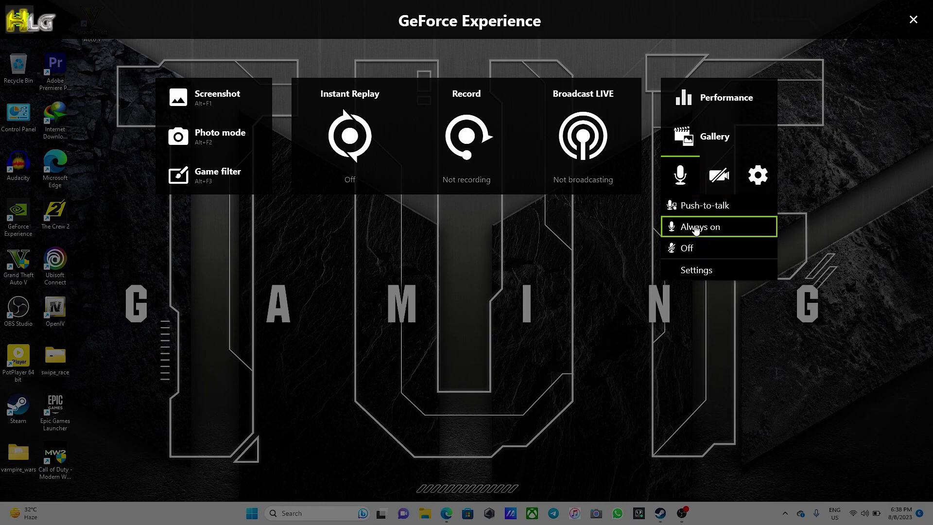
click(704, 249)
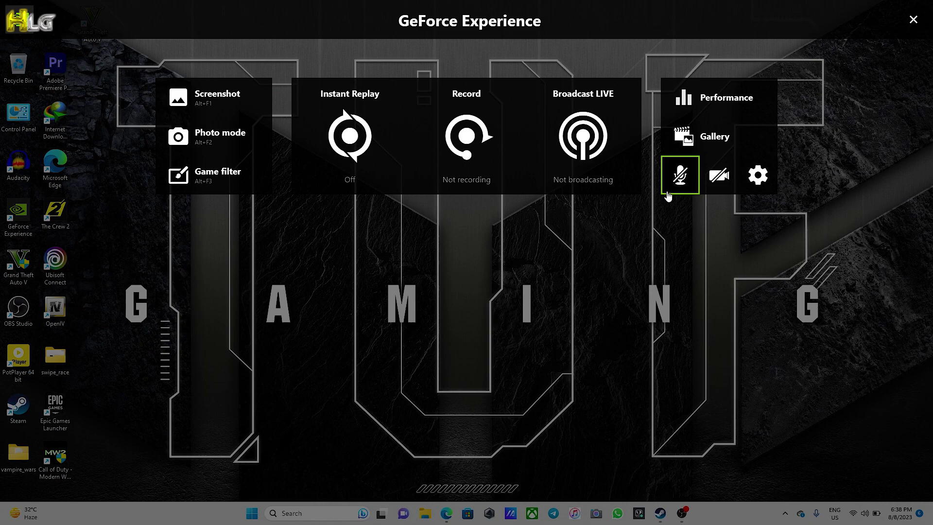
In the overlay's HUD layout settings, try the four screen-corner positions for the camera and set it back to Off
click(758, 176)
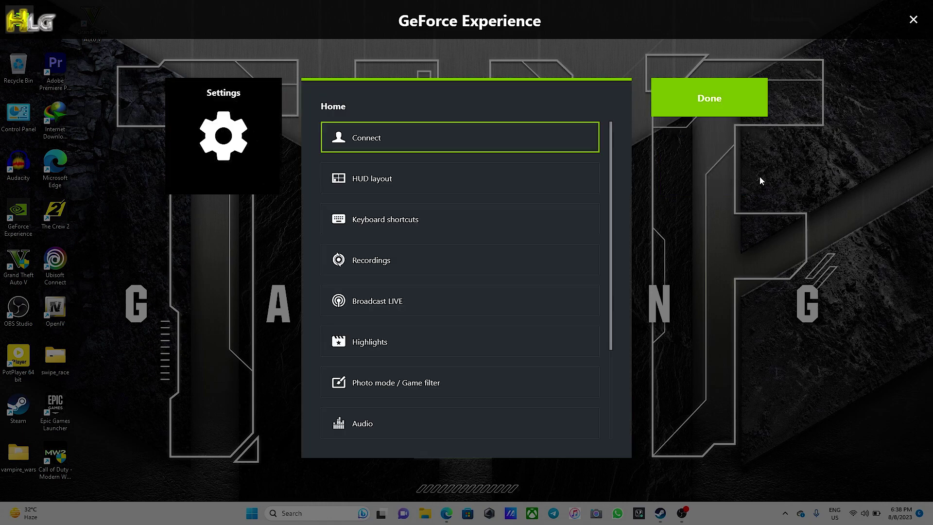
click(452, 179)
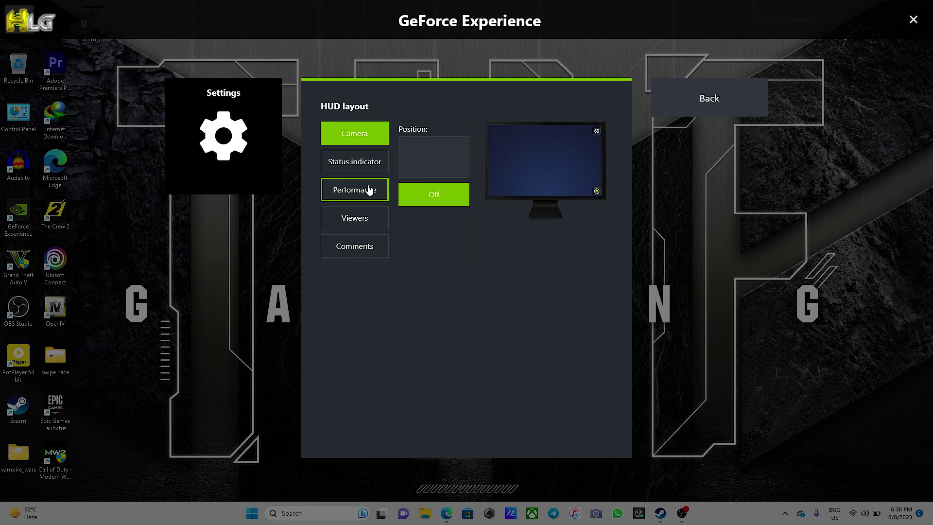
click(422, 150)
click(447, 149)
click(449, 165)
click(420, 166)
click(437, 197)
View the status indicator placement, turn the HUD performance display off, and restore it in the upper-right corner
click(362, 164)
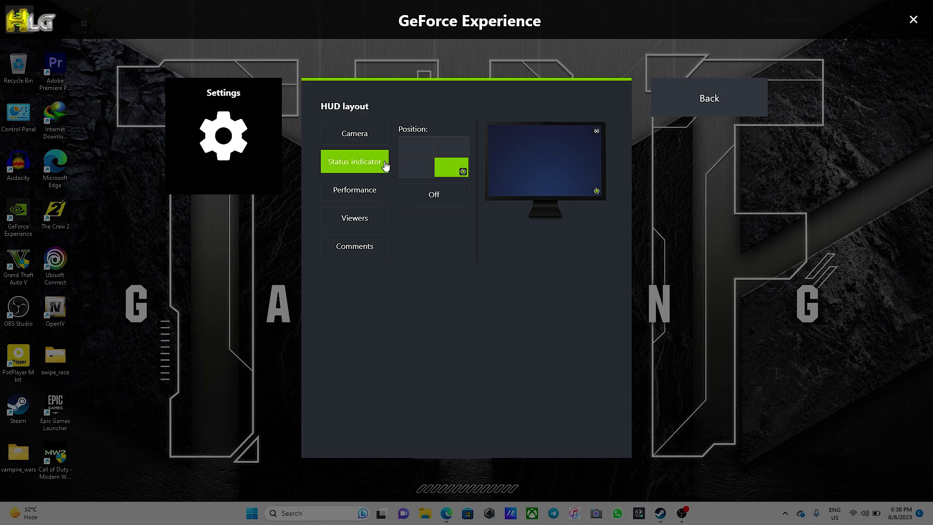
click(373, 194)
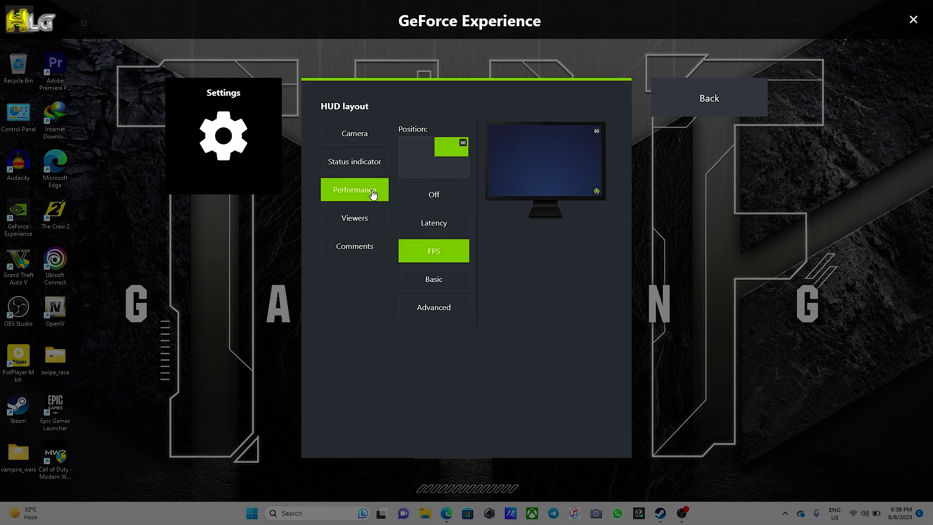
click(434, 192)
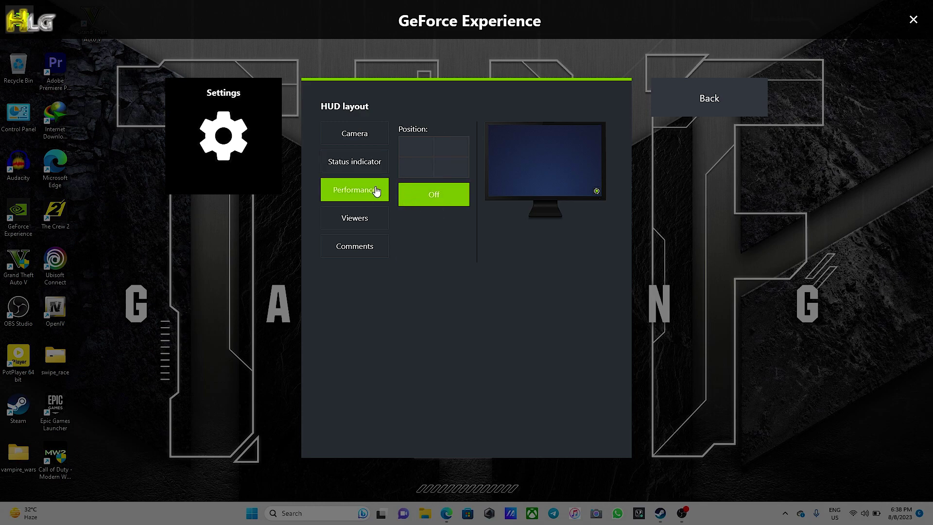
click(446, 152)
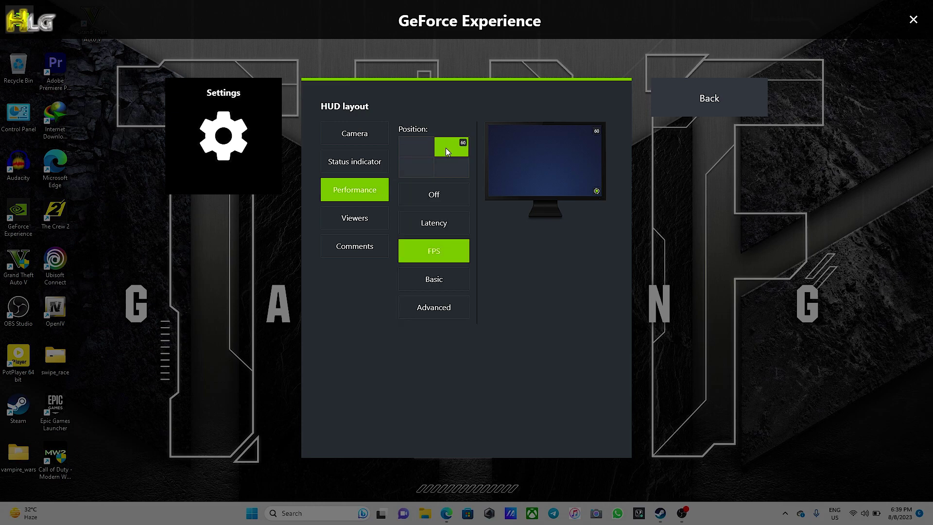
Try the Latency, Basic and Advanced modes for the HUD performance display and return to the settings list
click(435, 226)
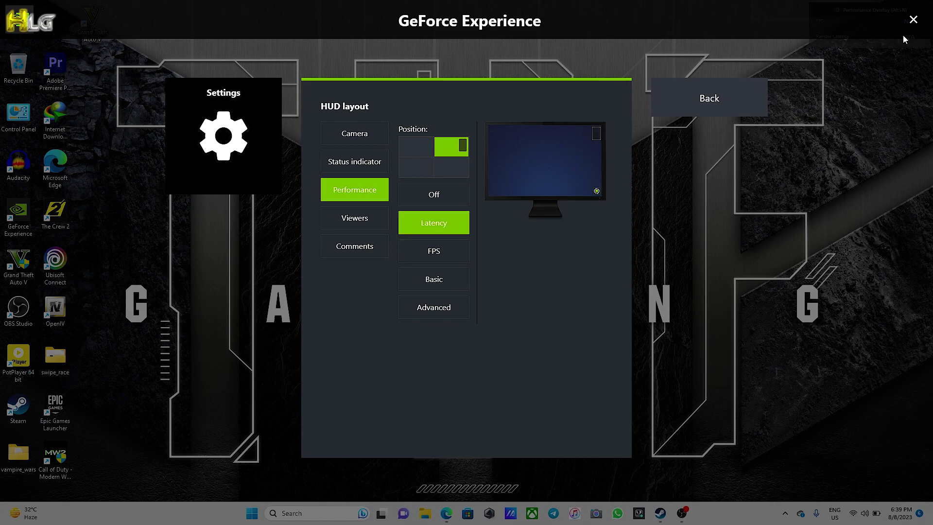
click(437, 282)
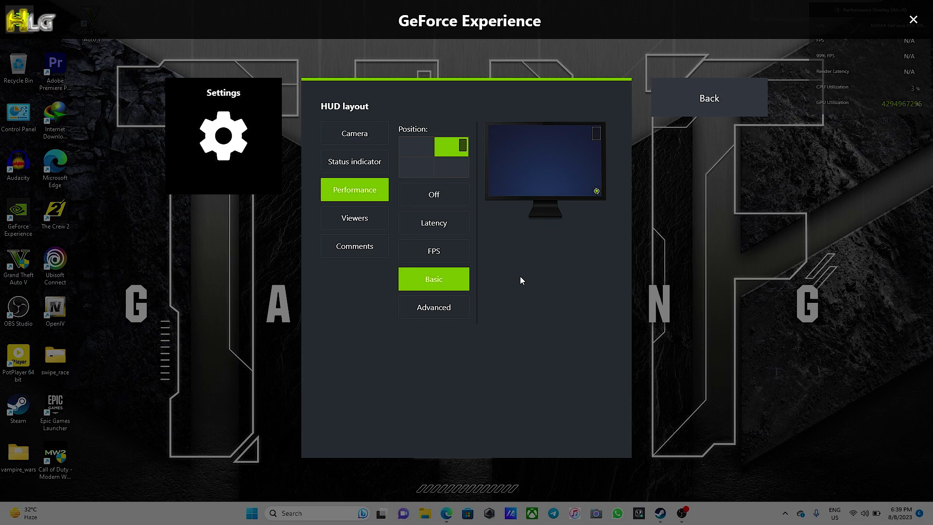
click(427, 315)
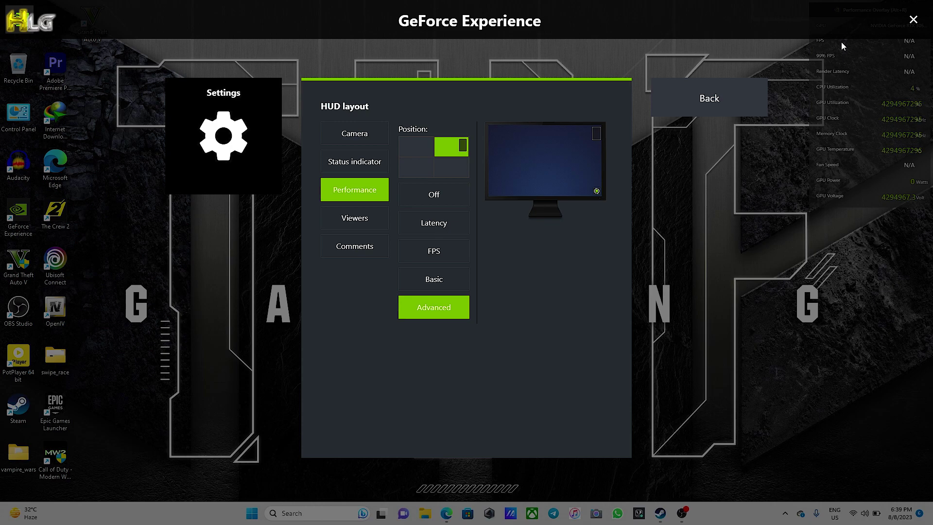
click(691, 99)
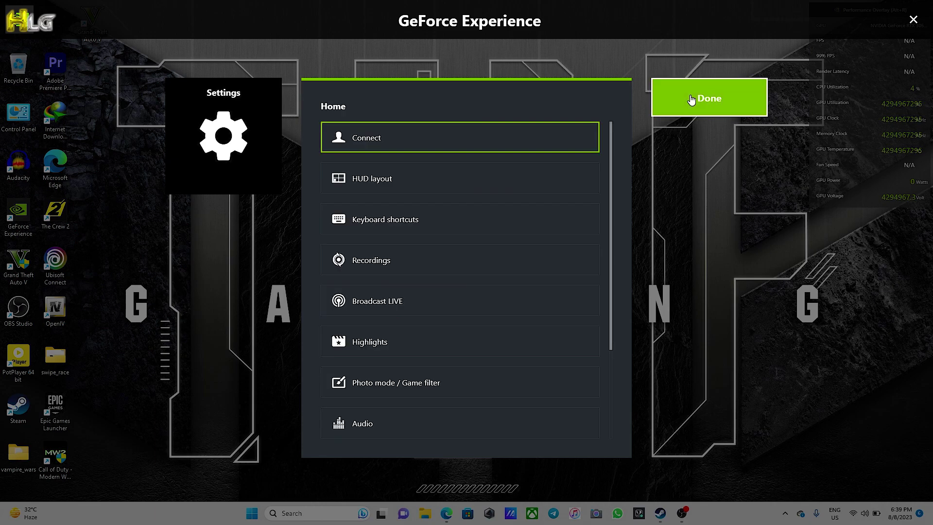
Set the HUD layout's performance display to FPS and close the overlay settings
click(514, 179)
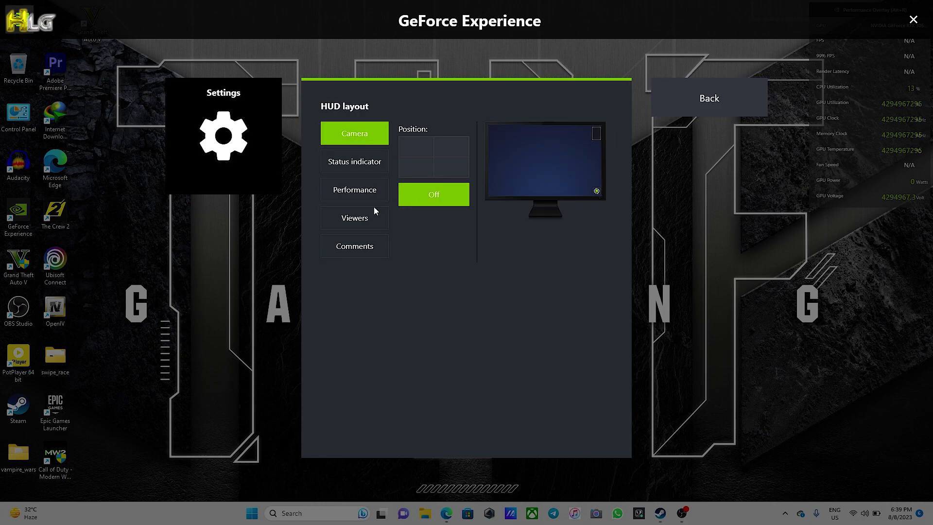
click(362, 195)
click(431, 254)
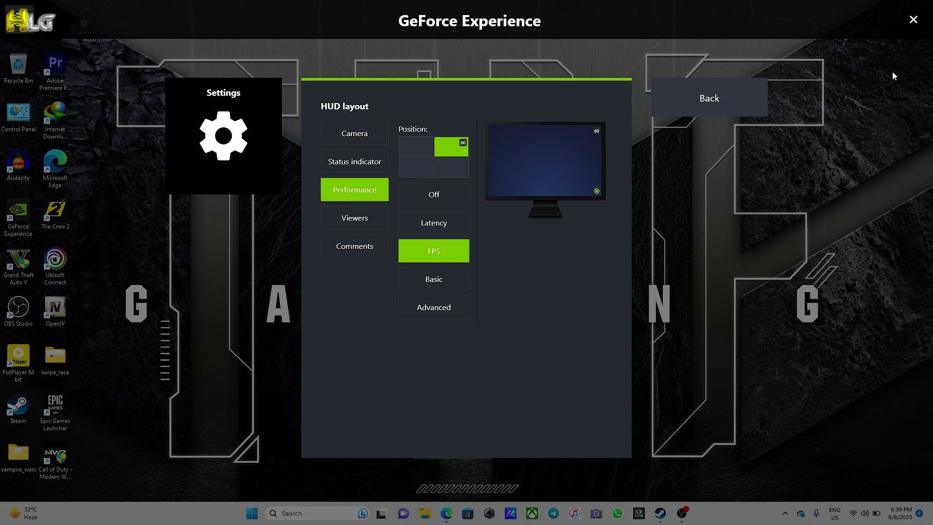
click(720, 99)
click(720, 99)
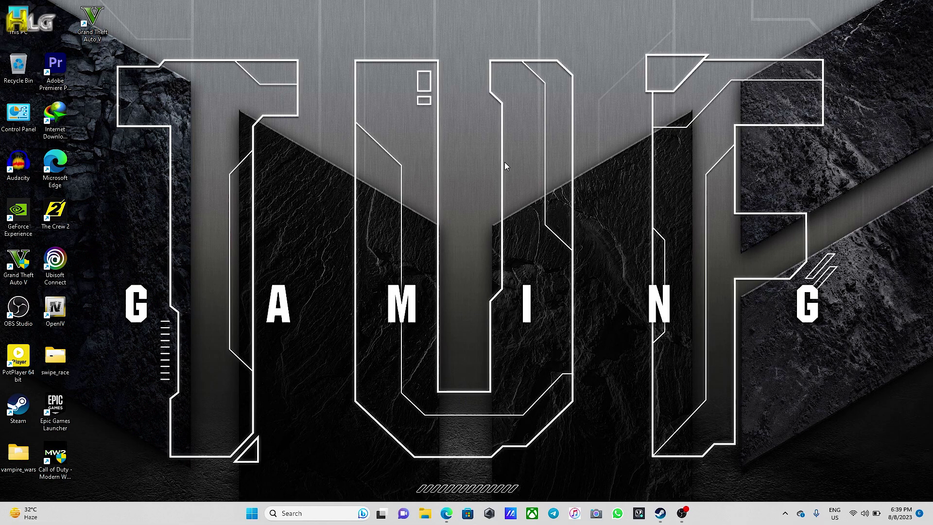
Switch to Microsoft Edge, search for "nvidia geforce experience" and open NVIDIA's GeForce Experience page
click(447, 513)
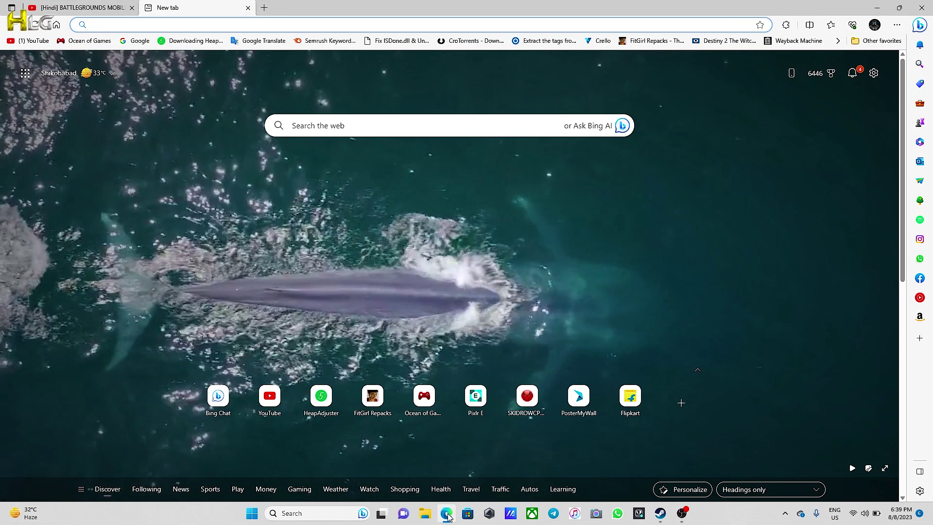
click(224, 24)
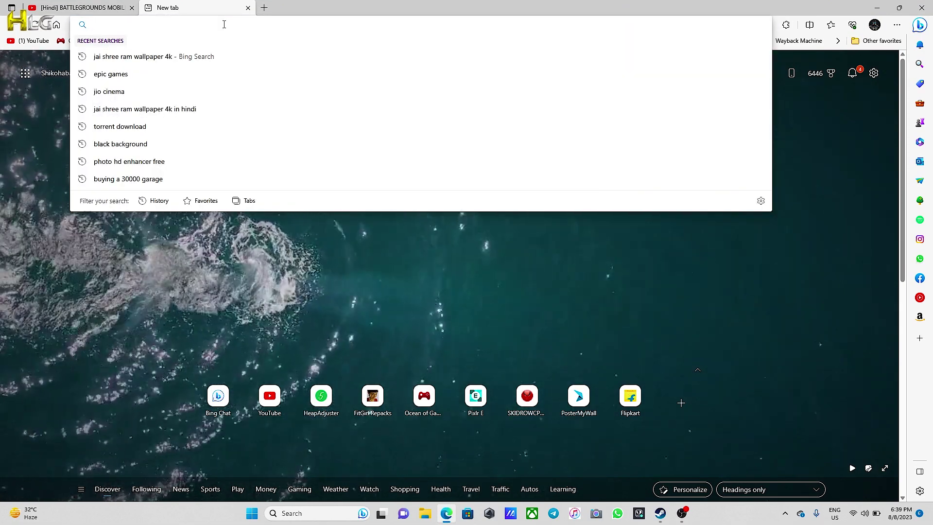
text(nvidia)
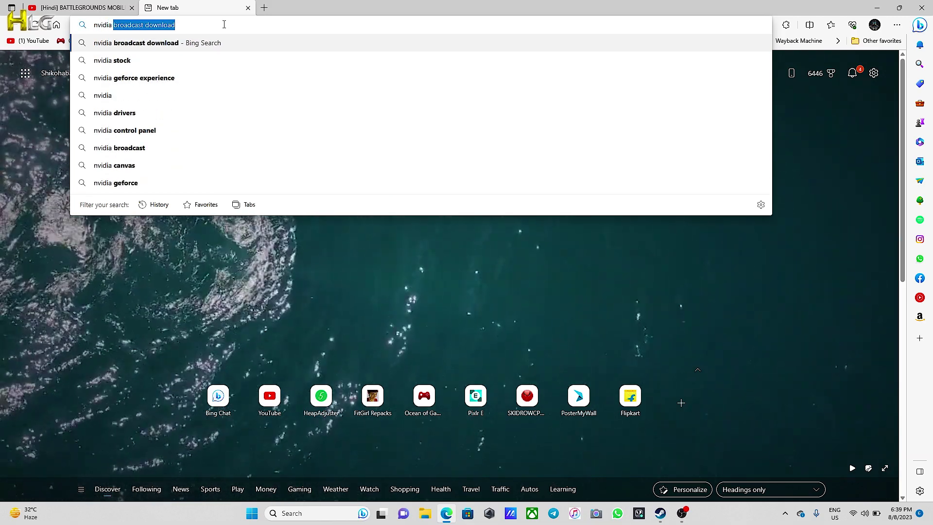
key(Down)
key(Down)
key(Return)
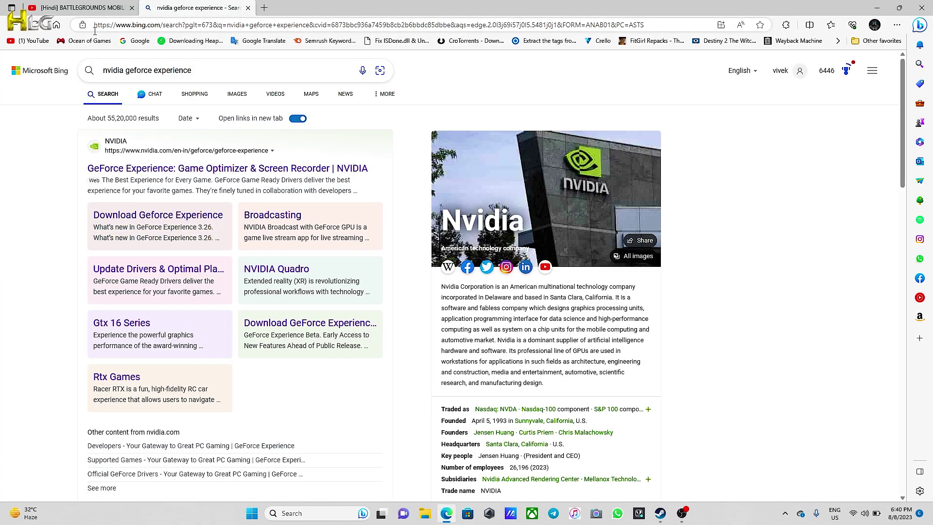
click(141, 171)
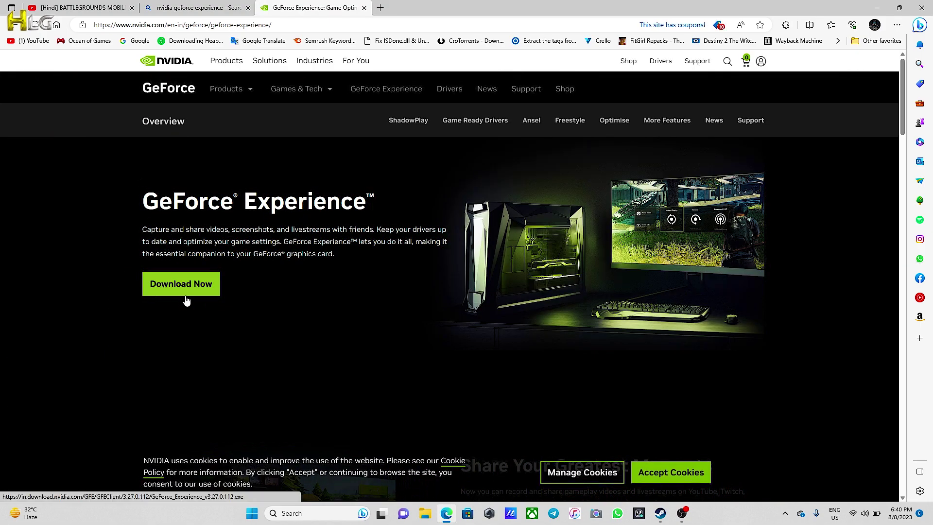
click(181, 290)
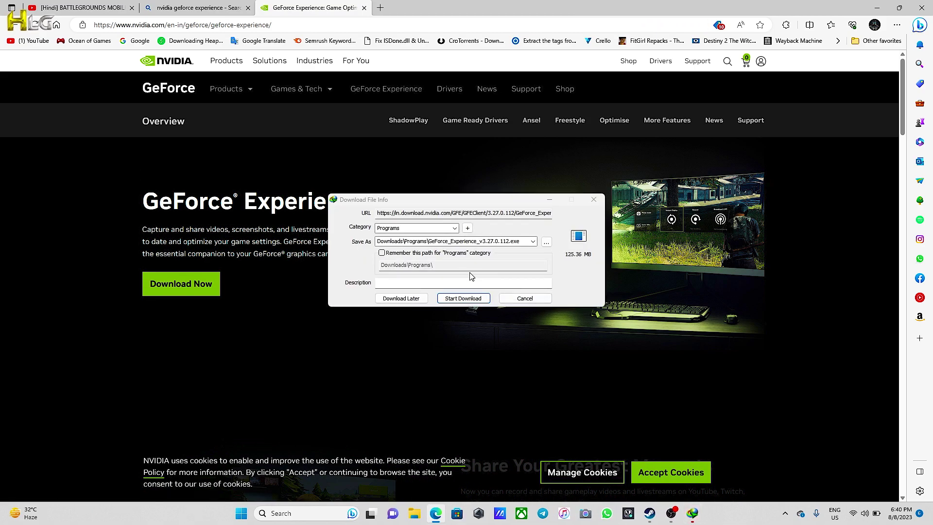
click(519, 299)
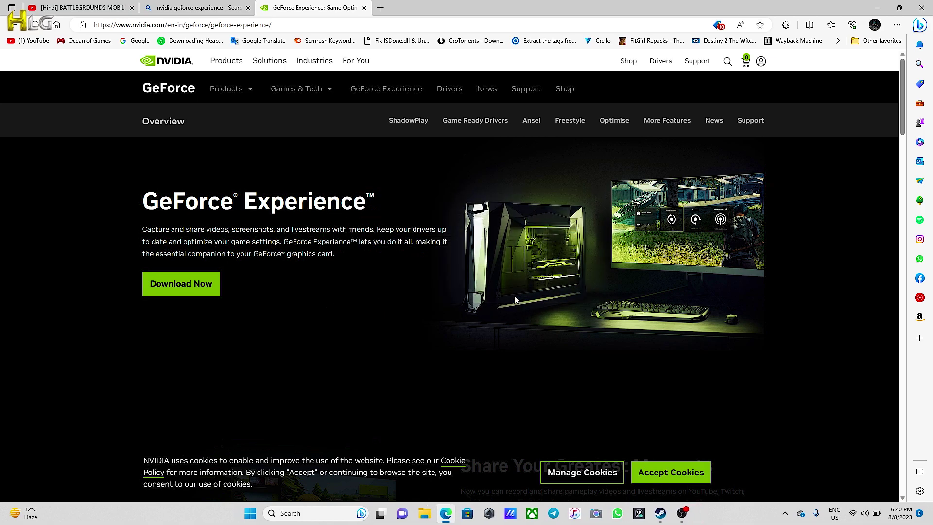
click(873, 5)
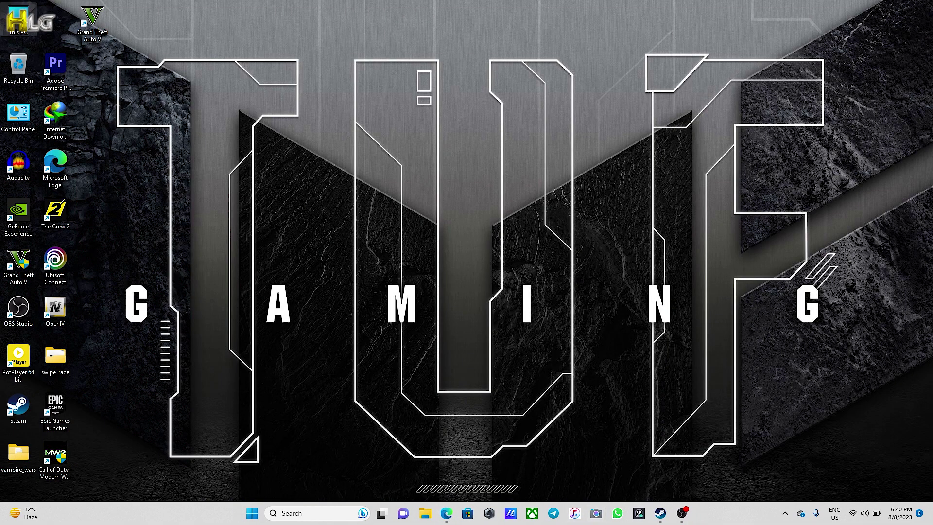
Switch to File Explorer and open the Programs folder inside Downloads
key(super+e)
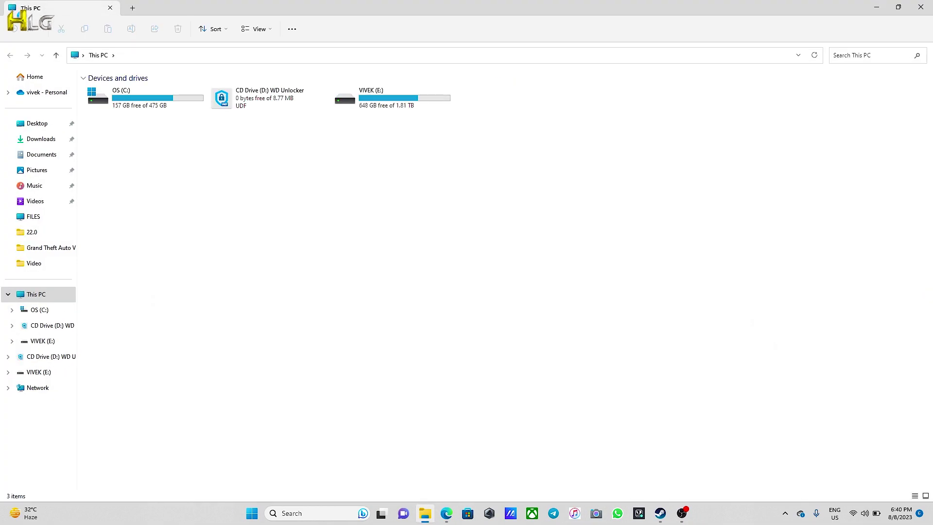
click(29, 154)
click(30, 139)
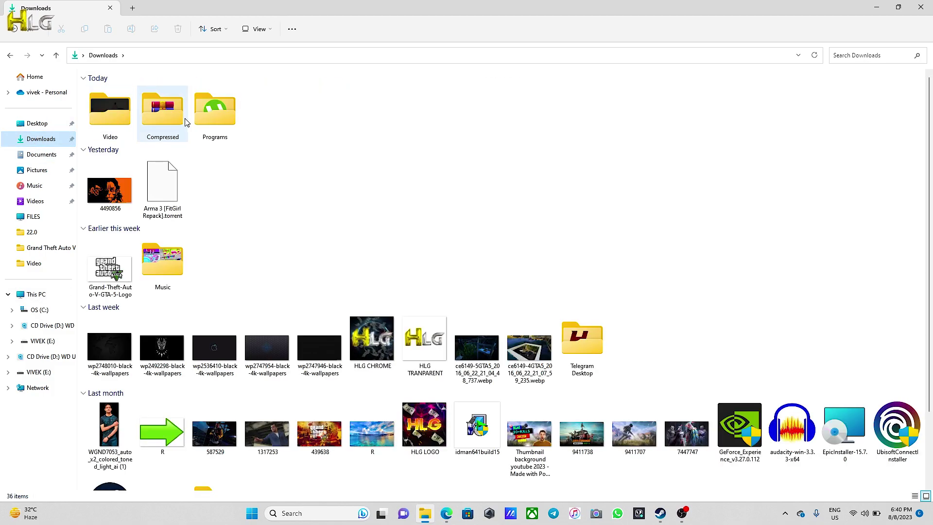
double_click(199, 116)
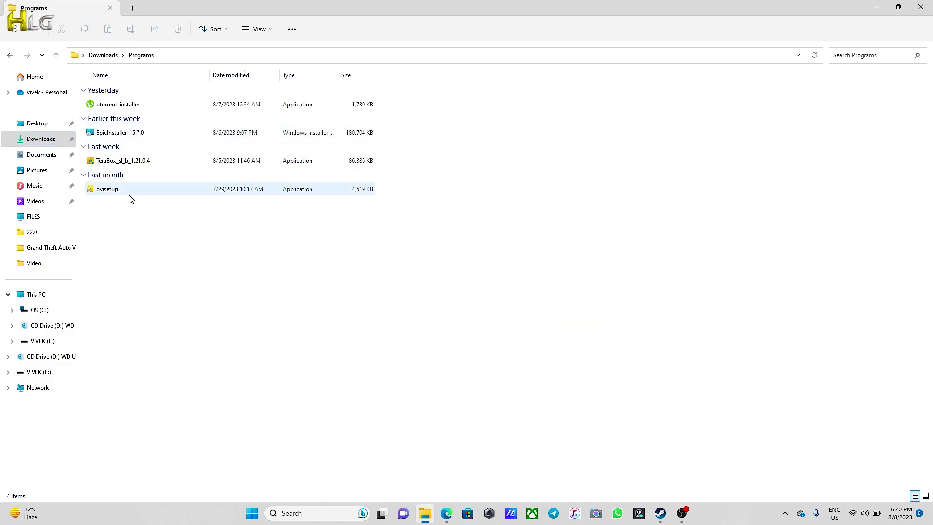
Return to Microsoft Edge and download GeForce_Experience_v3.27.0.112.exe to Downloads\Programs
click(446, 513)
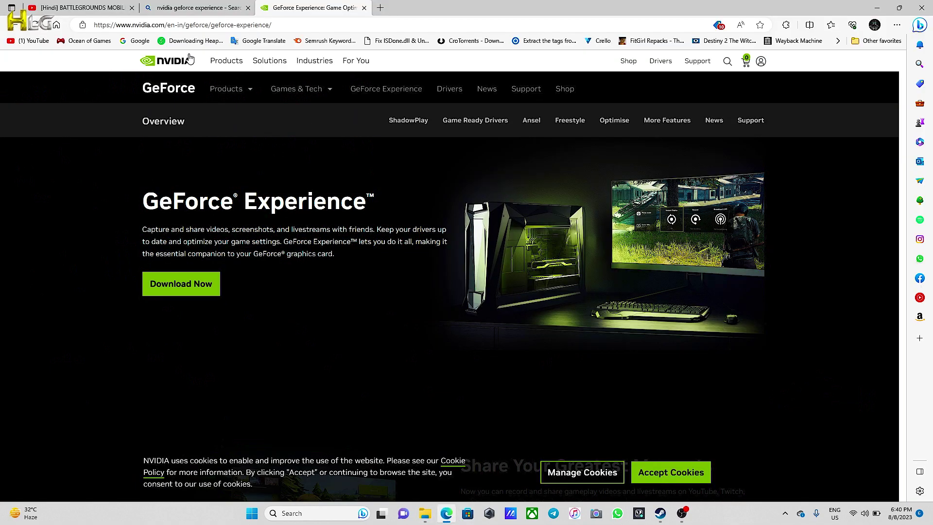
click(182, 287)
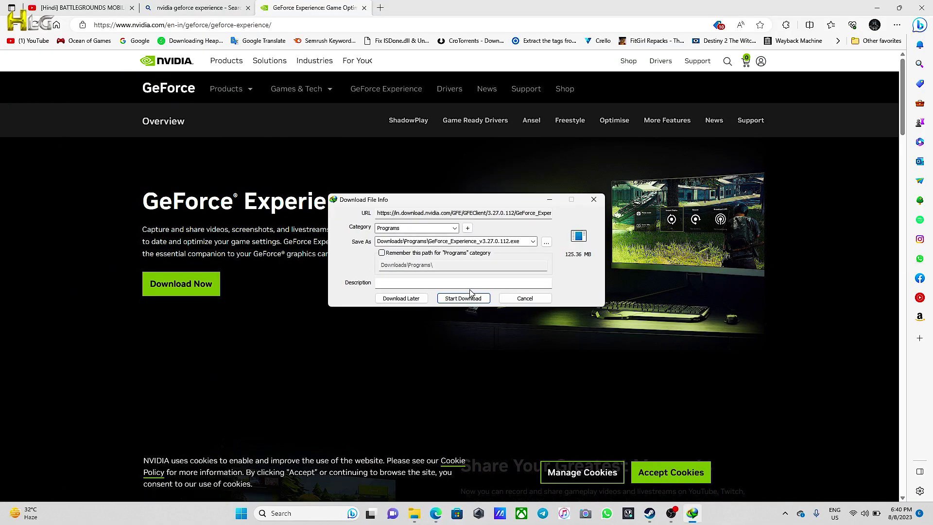
click(465, 299)
right_click(465, 299)
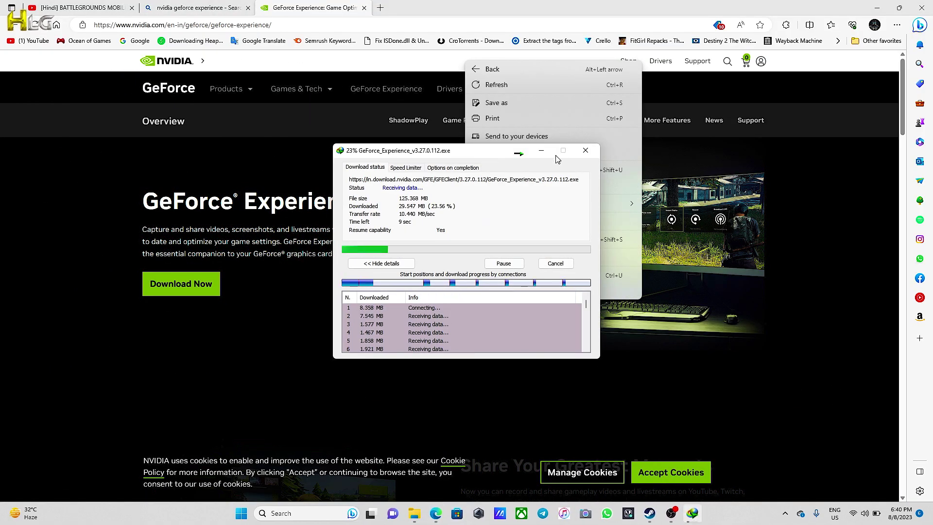
click(545, 4)
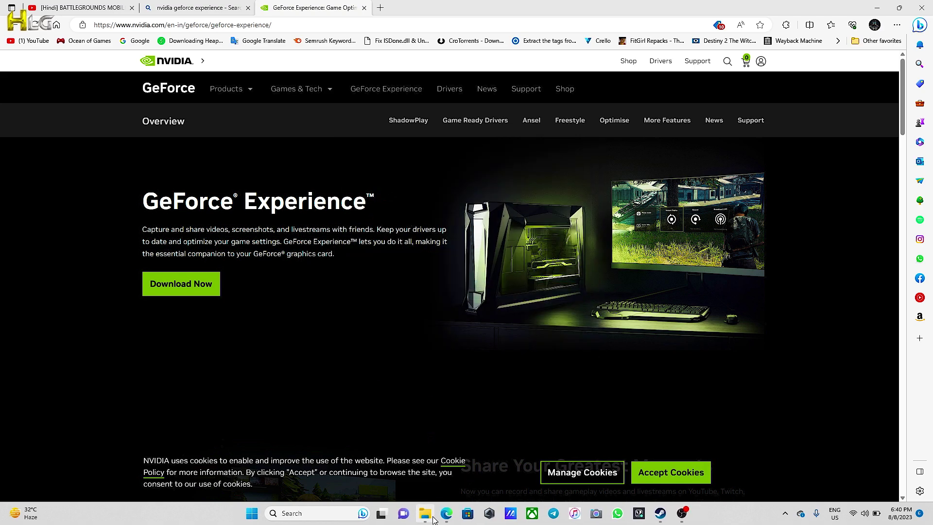
Run GeForce_Experience_v3.27.0.112 from the Programs folder, minimize the open windows, and agree to the license to install it
click(433, 518)
double_click(121, 107)
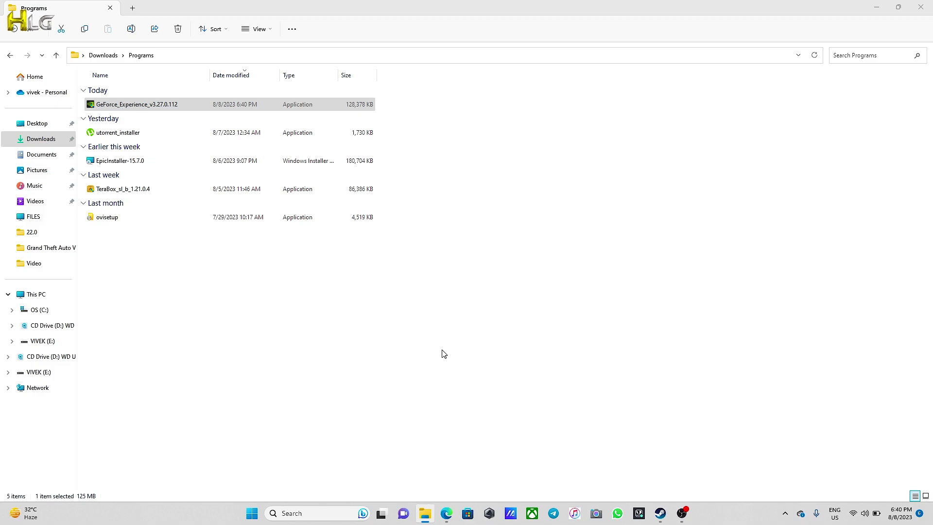
click(876, 7)
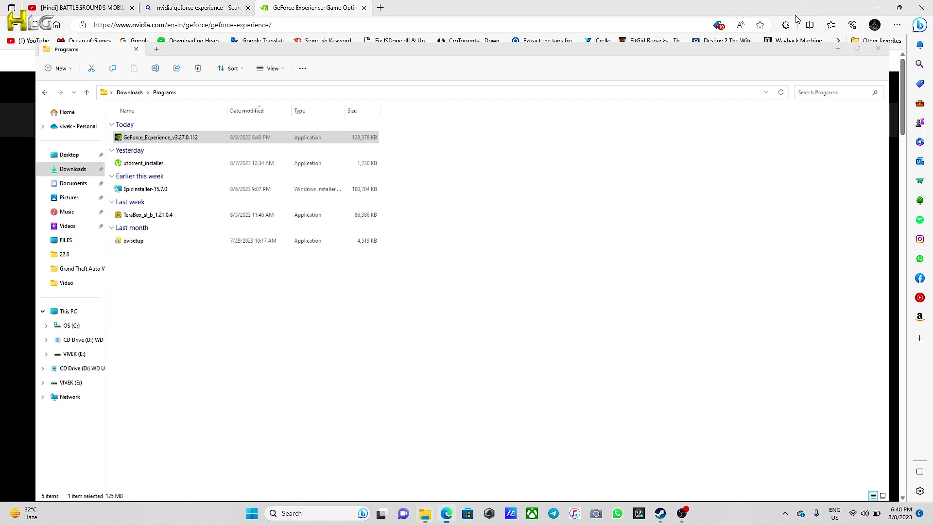
click(883, 5)
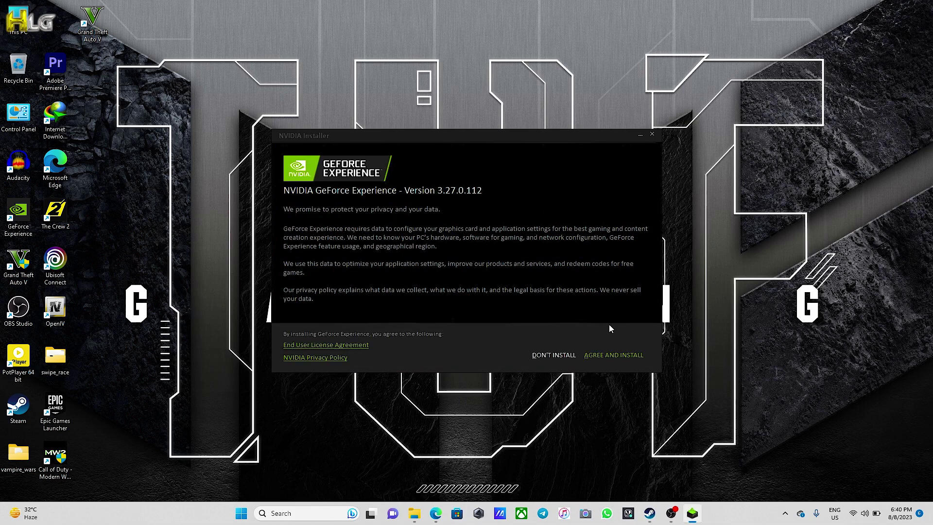
click(615, 355)
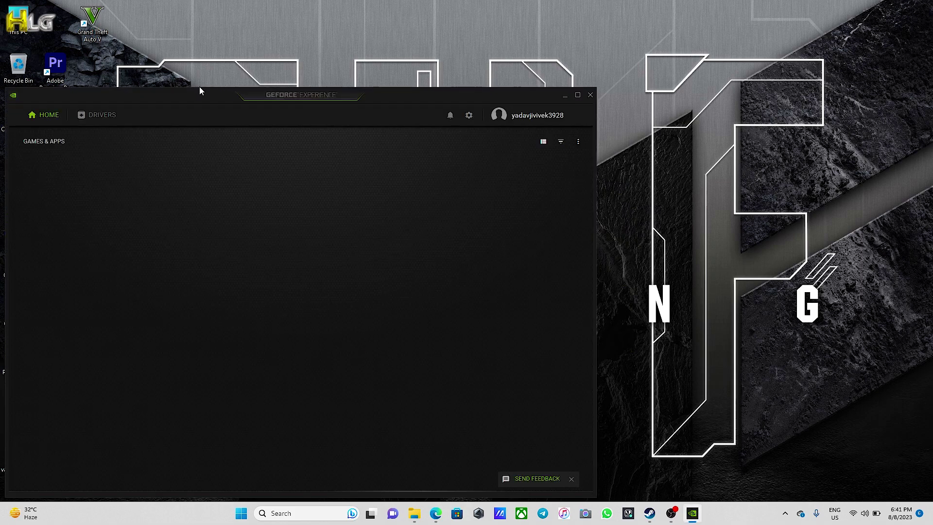
Move the GeForce Experience window toward the middle of the desktop and minimize the browser showing the release notes
drag(193, 92, 295, 59)
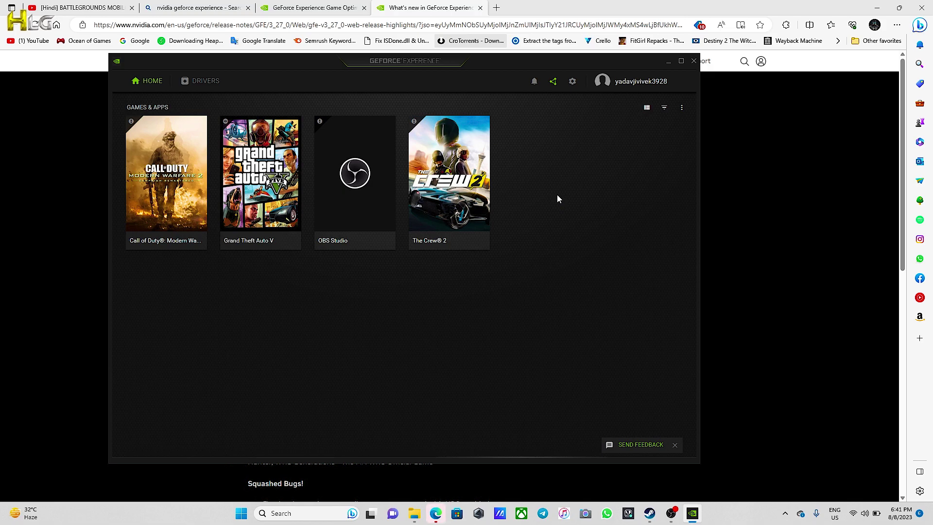
click(588, 5)
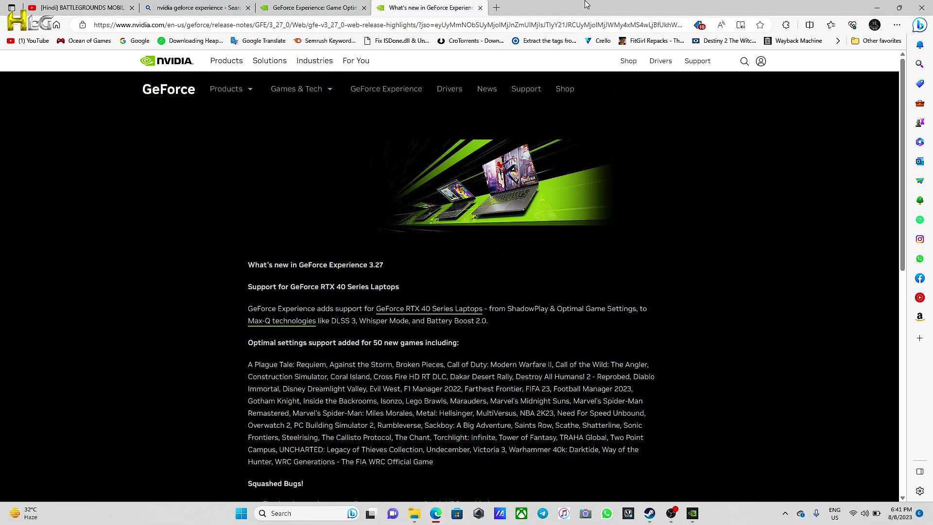
click(878, 7)
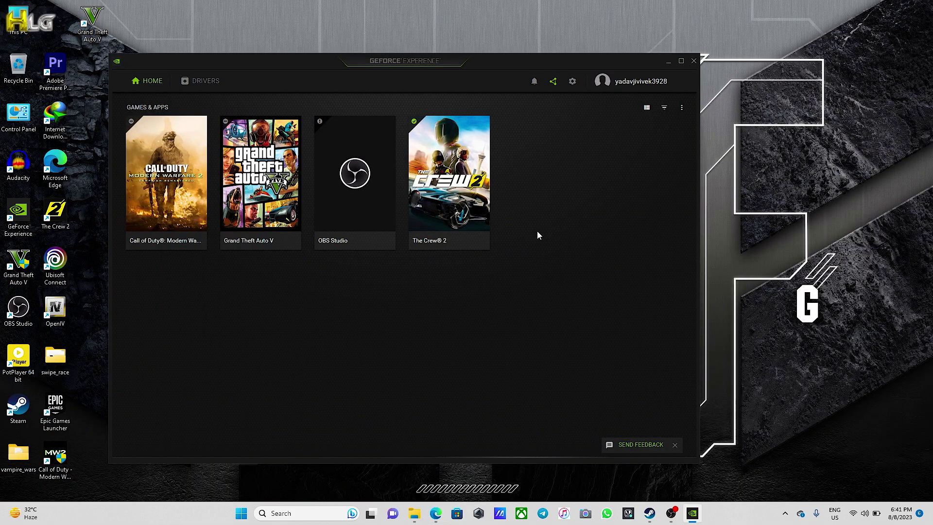
Center the GeForce Experience window on the desktop and look over the games and apps on its home page
drag(420, 62, 494, 59)
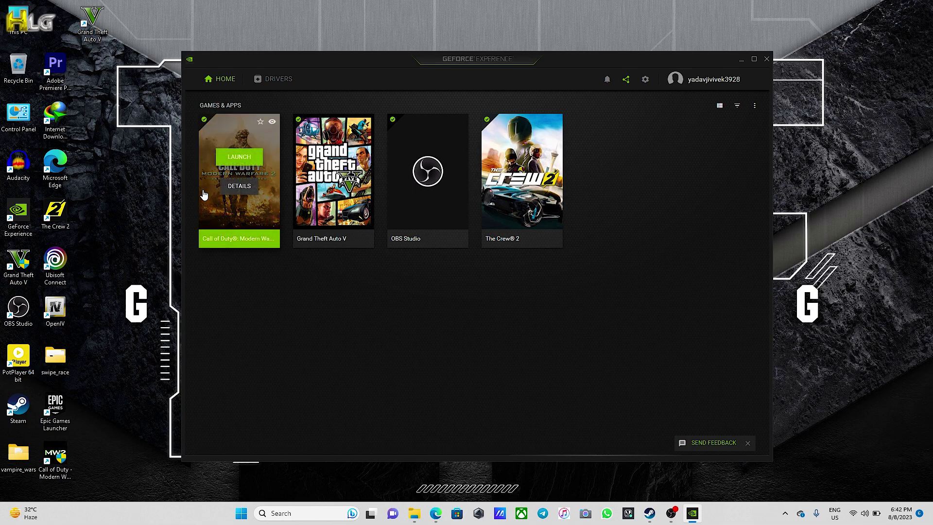
mouse_move(336, 207)
mouse_move(423, 203)
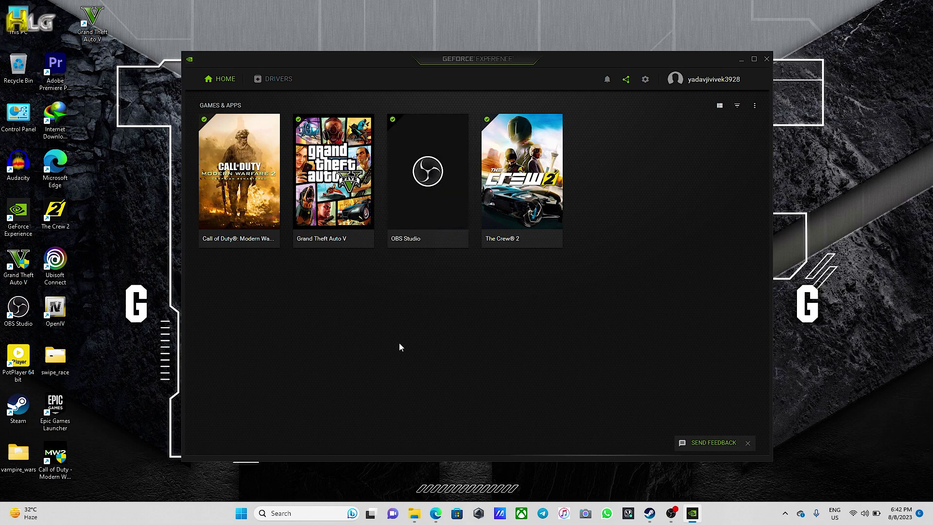
mouse_move(536, 168)
mouse_move(358, 189)
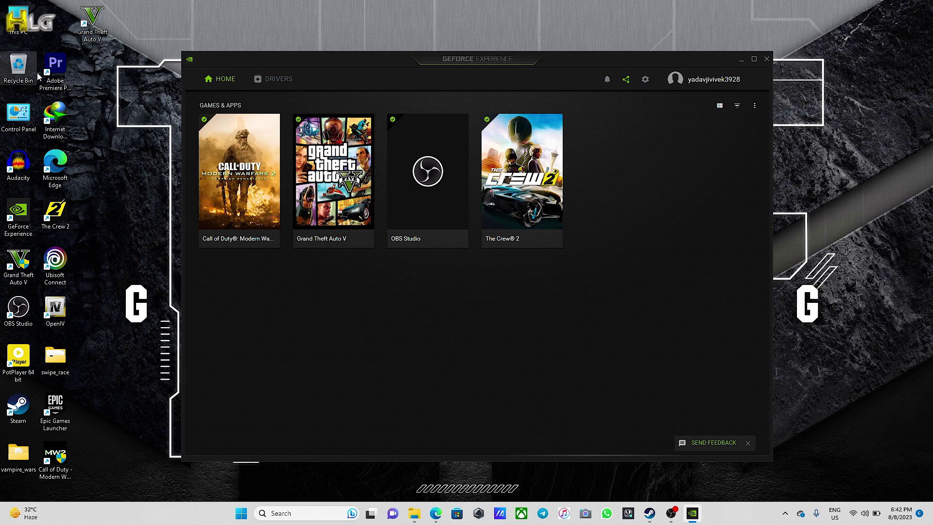
mouse_move(390, 61)
mouse_down()
mouse_move(427, 53)
mouse_move(407, 54)
mouse_up()
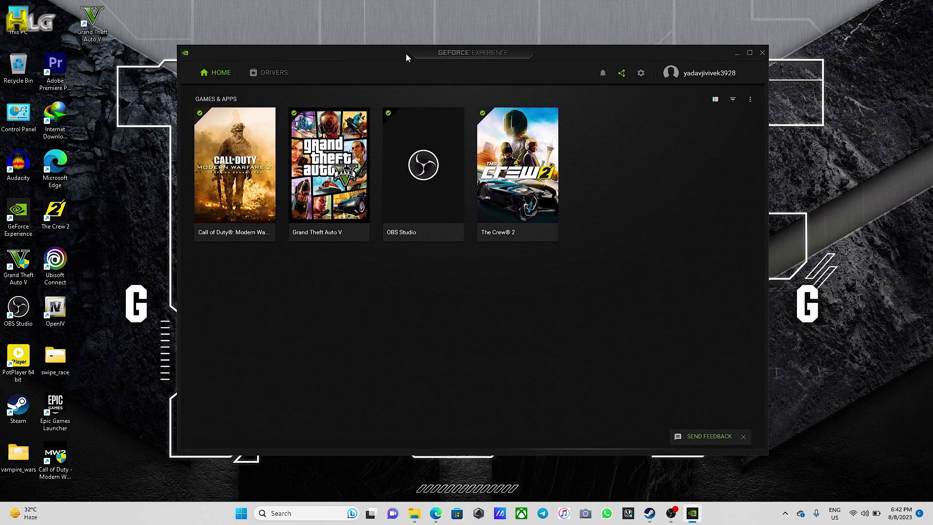
Check for graphics driver updates in GeForce Experience and look through the Game Ready Driver details
click(270, 77)
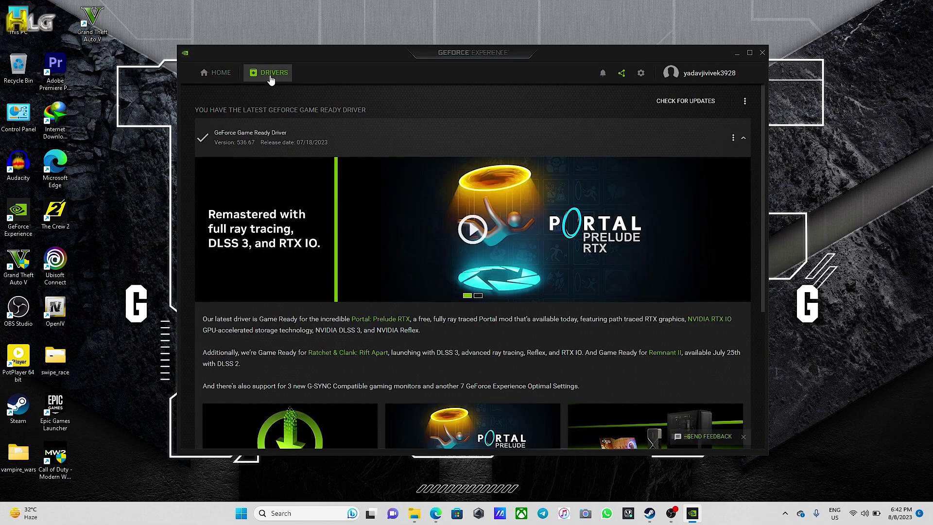
click(688, 104)
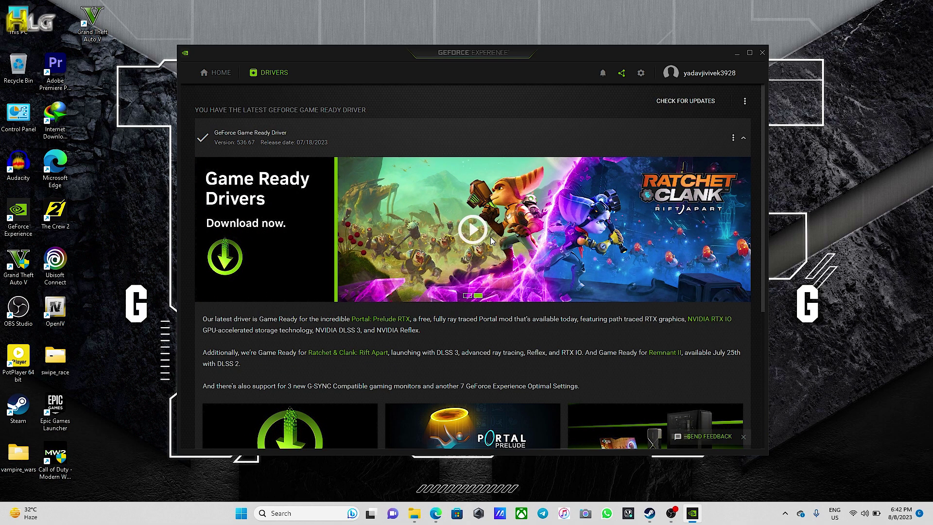
scroll(491, 240, down, 5)
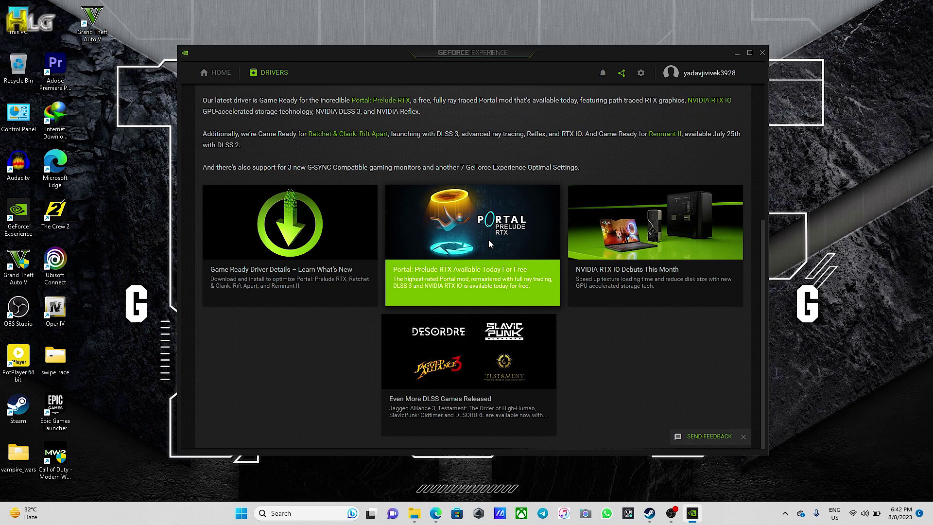
scroll(488, 240, up, 5)
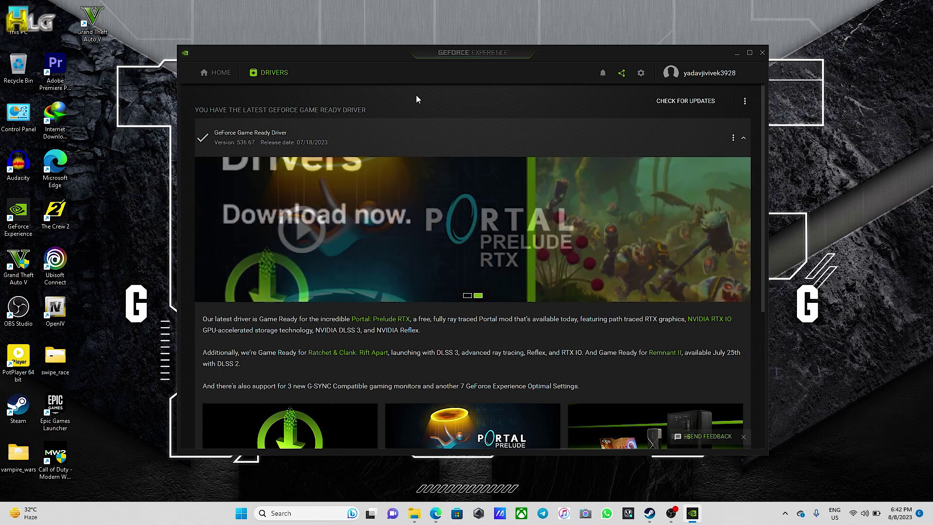
drag(419, 54, 414, 59)
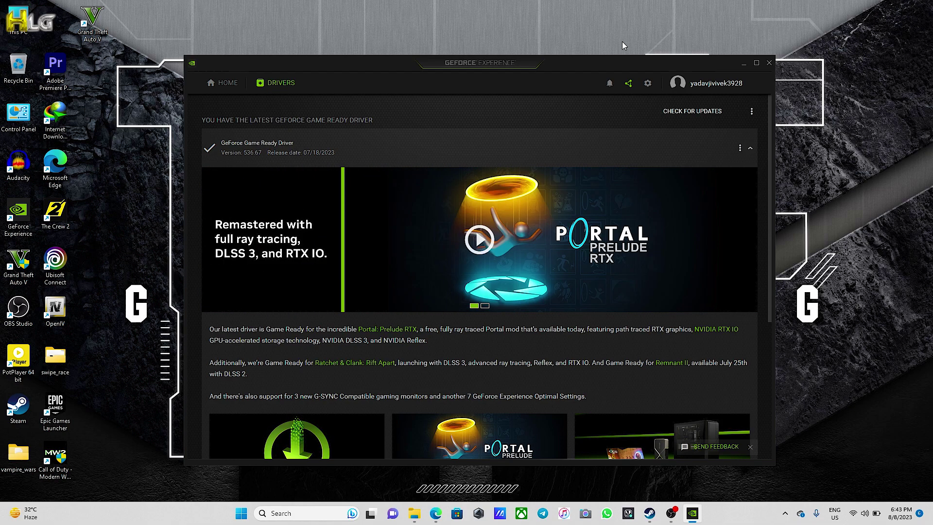
click(671, 514)
click(674, 77)
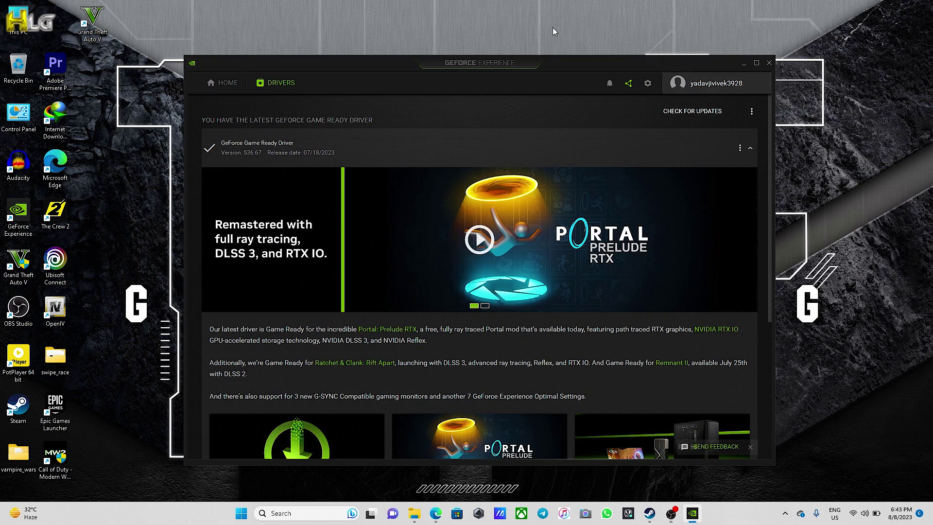